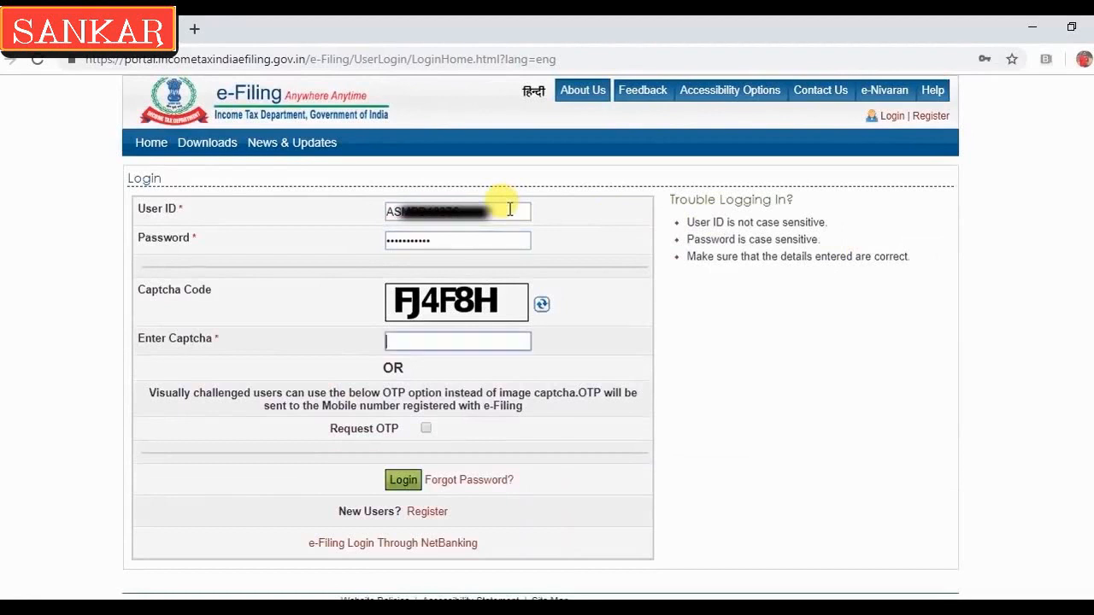
Log in to the e-Filing portal and start a new Income Tax Return from the e-File menu
left_click(405, 479)
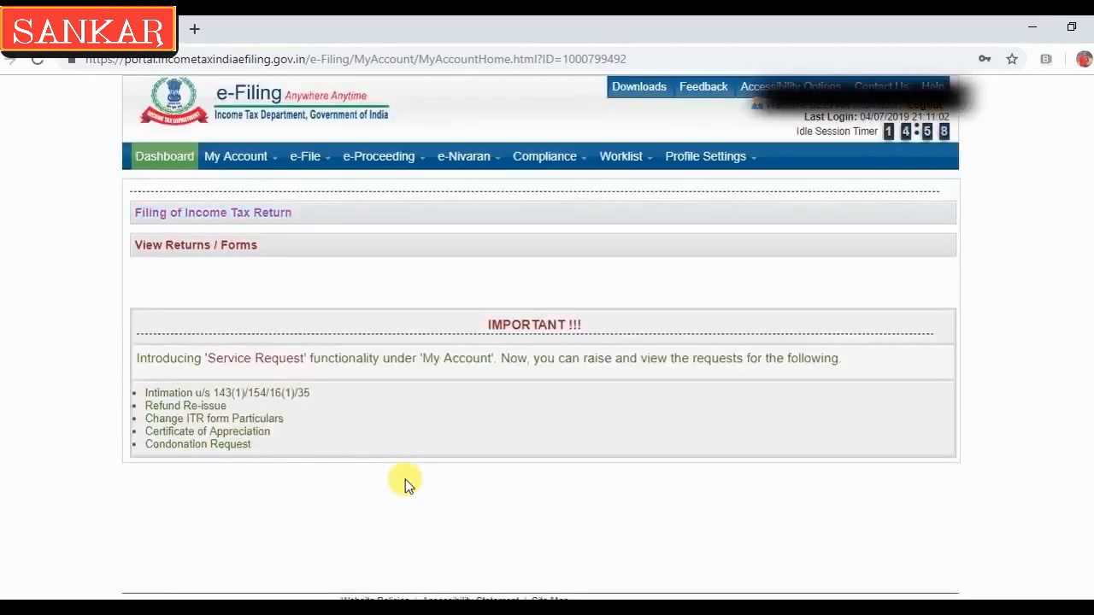
mouse_move(237, 162)
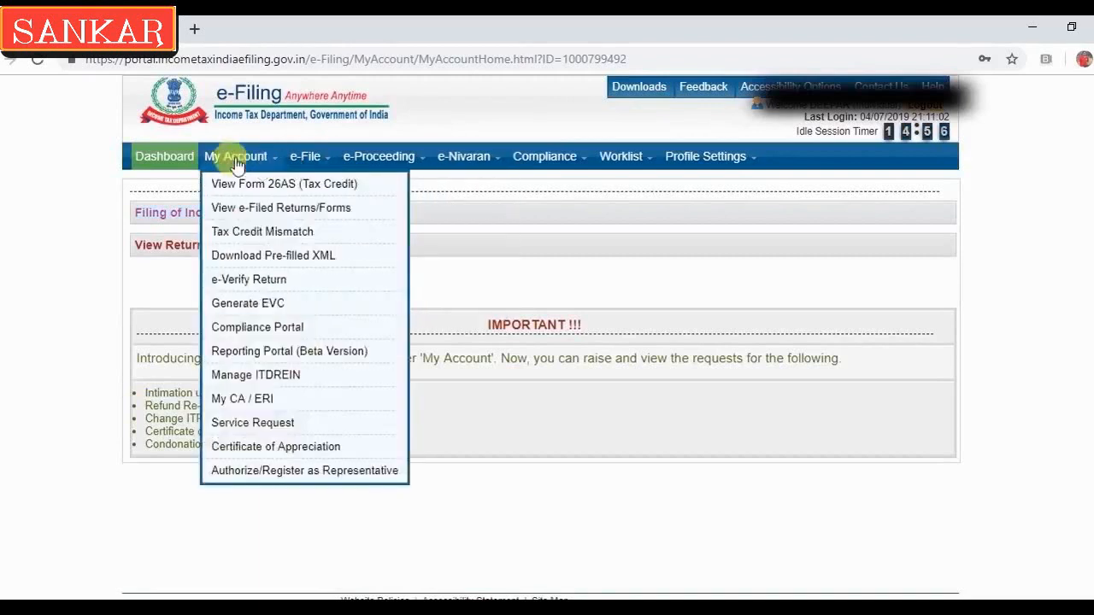
mouse_move(295, 158)
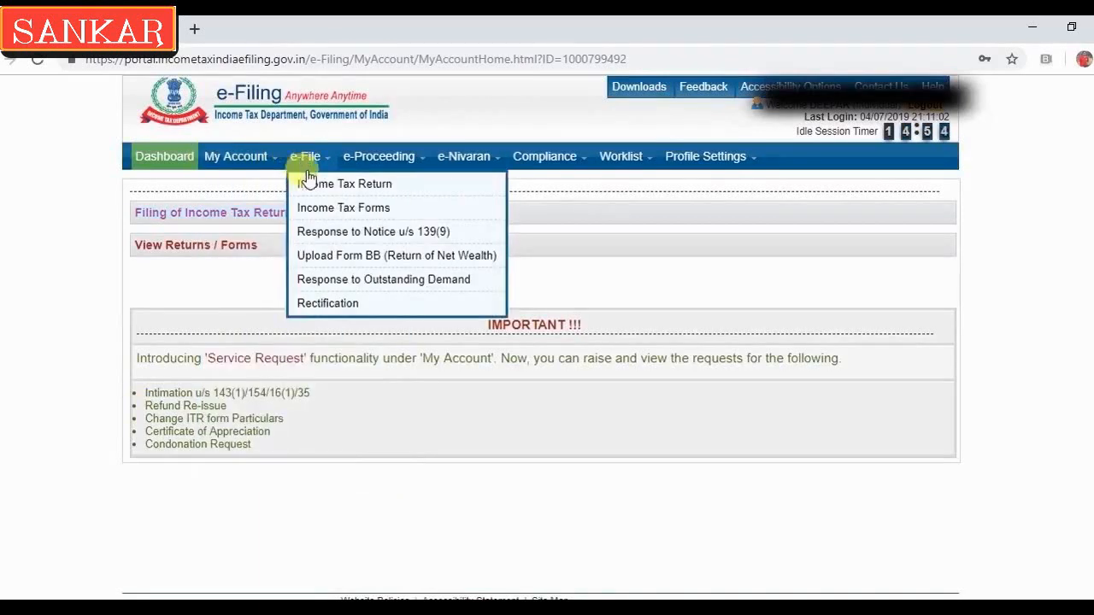
left_click(311, 185)
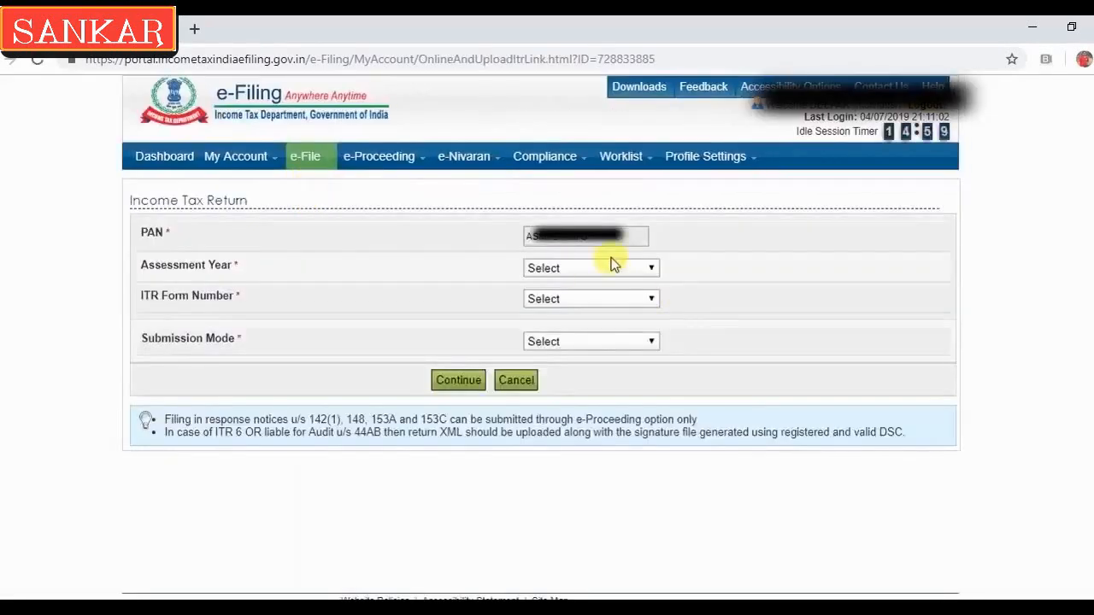
Select assessment year 2019-20, form ITR-1 and filing type Original/Revised Return
left_click(625, 269)
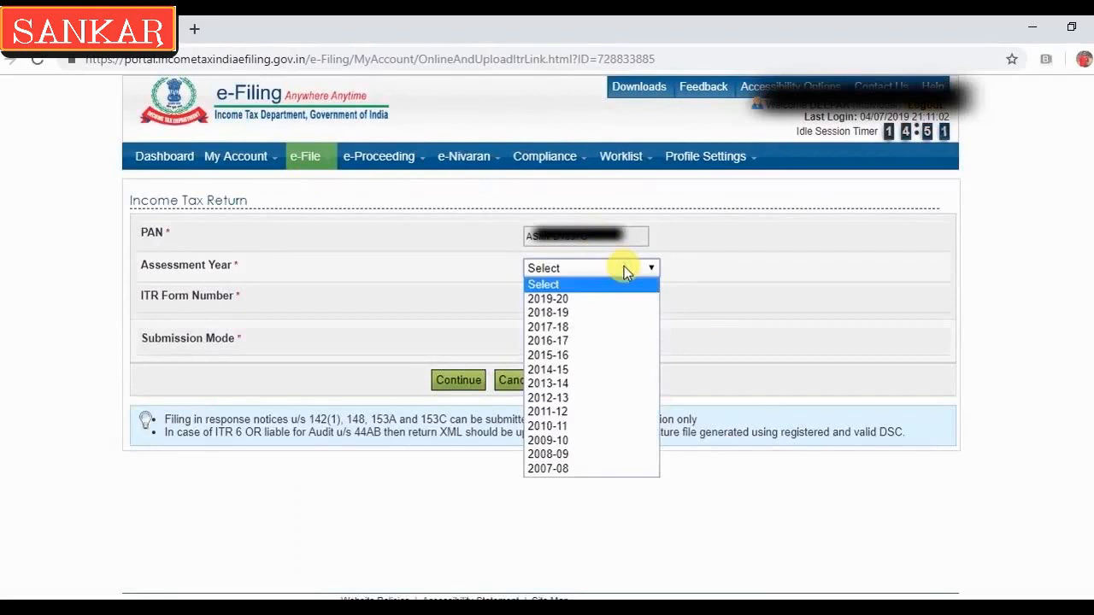
left_click(577, 299)
left_click(576, 300)
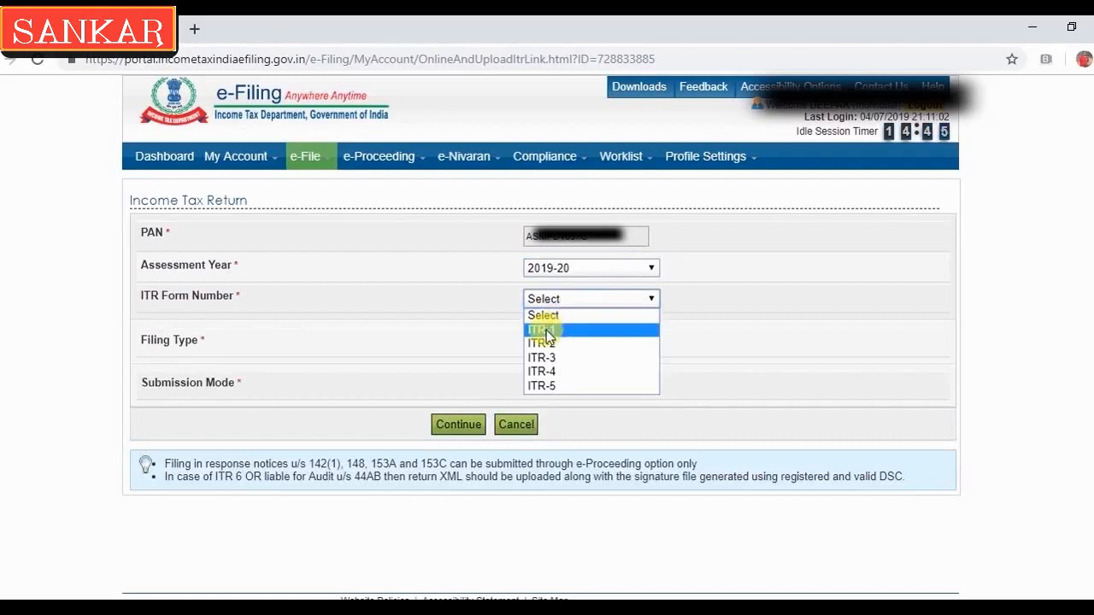
left_click(547, 330)
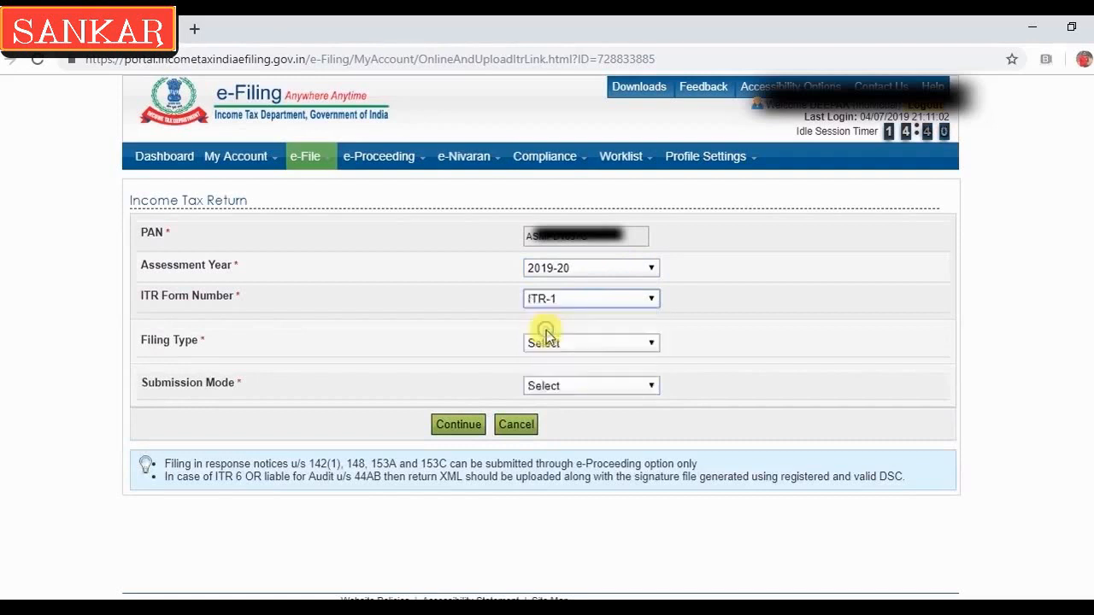
left_click(561, 345)
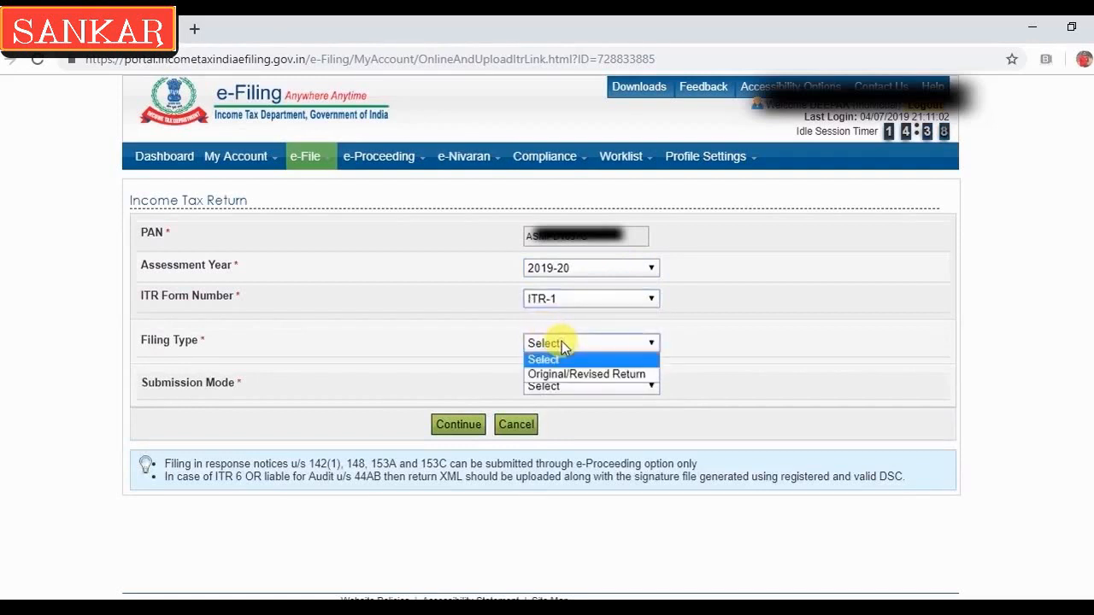
left_click(564, 375)
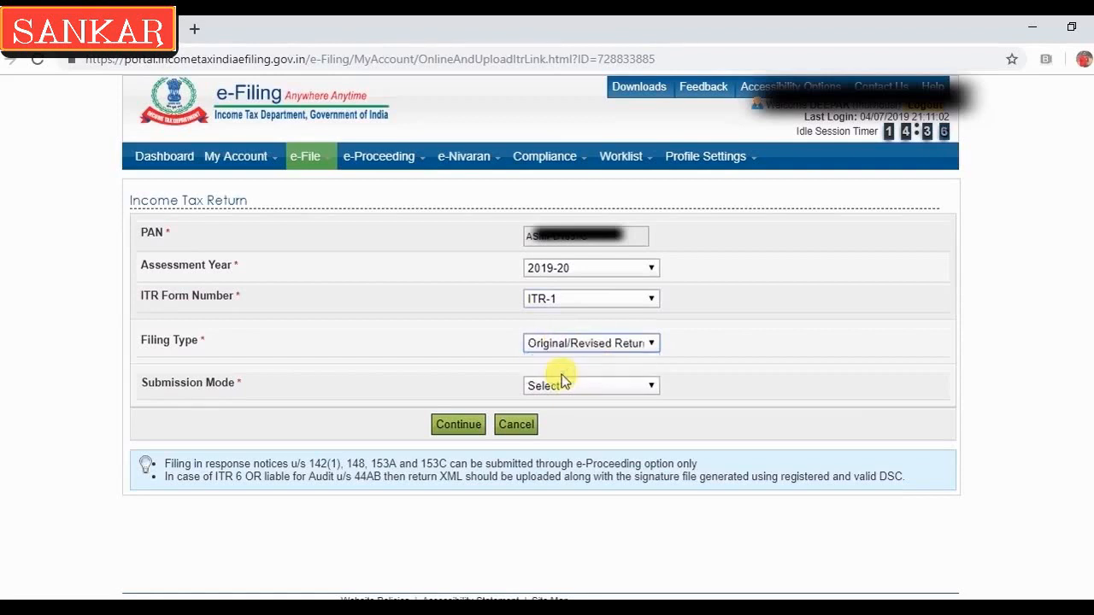
left_click(569, 393)
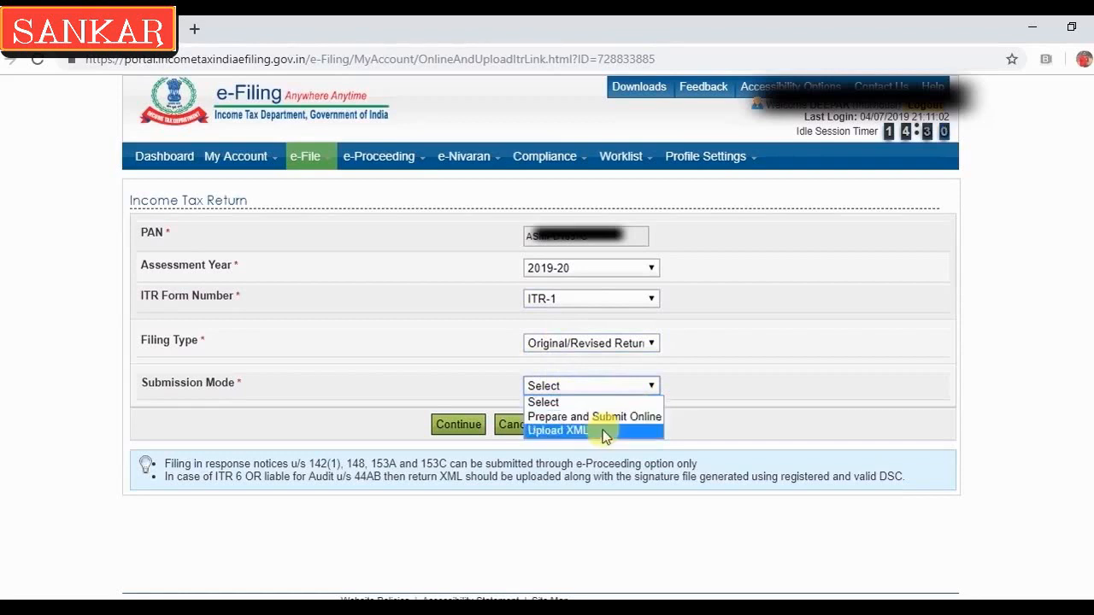
Choose Prepare and Submit Online, select the AXIS BANK account for refund credit, and continue
left_click(602, 419)
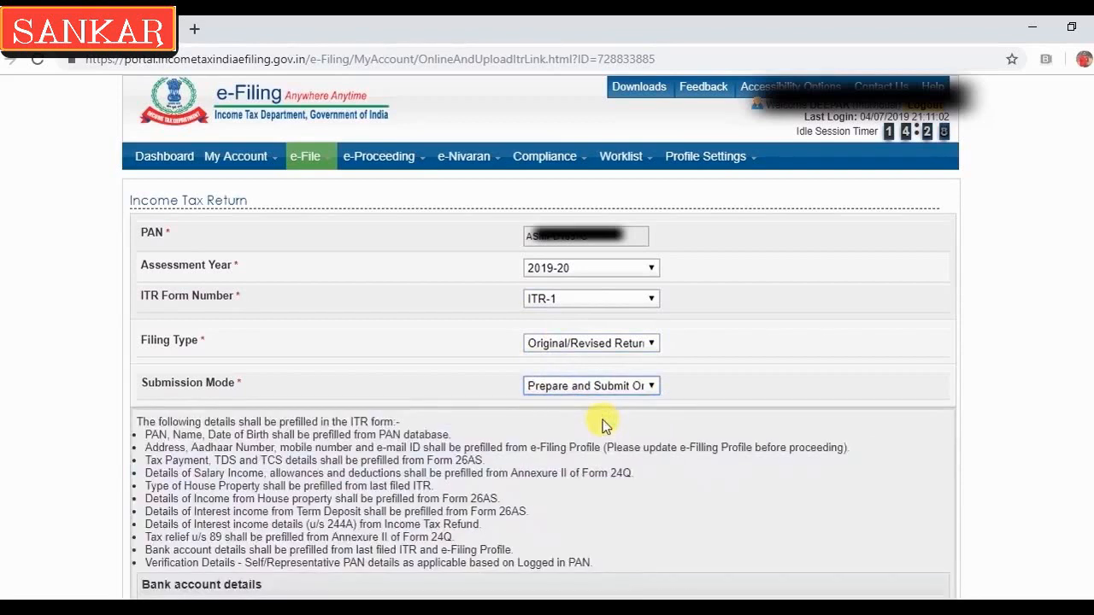
scroll(541, 342, "down", 2)
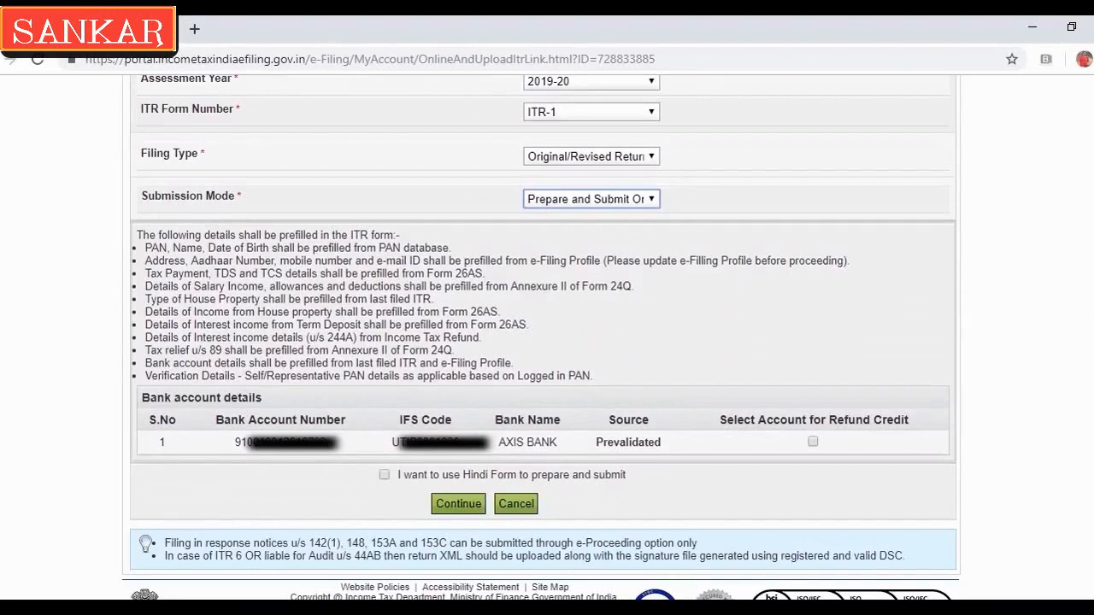
left_click(813, 442)
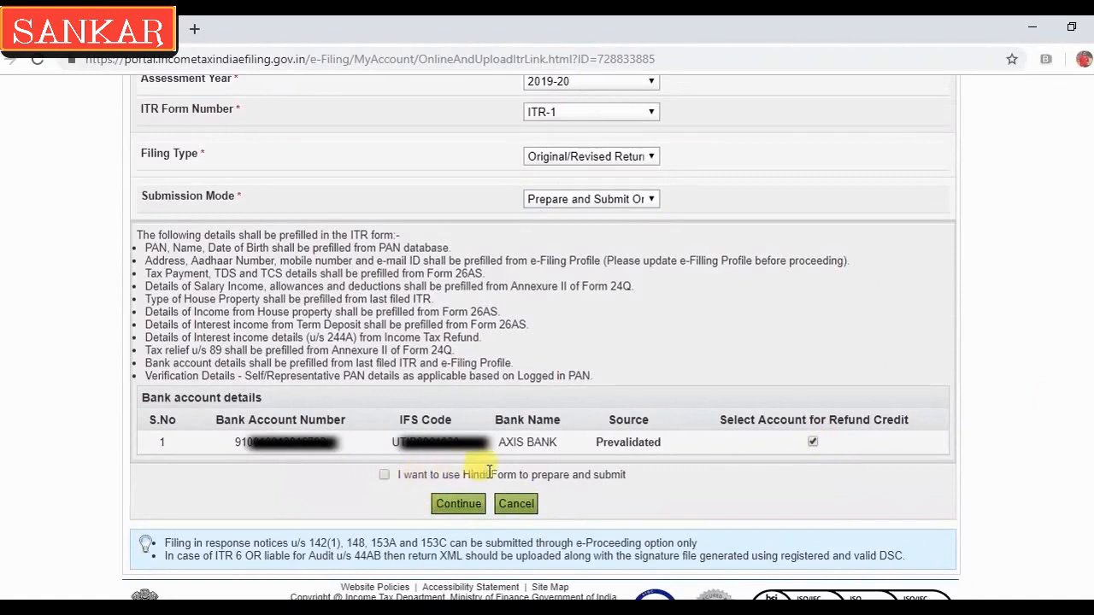
left_click(456, 504)
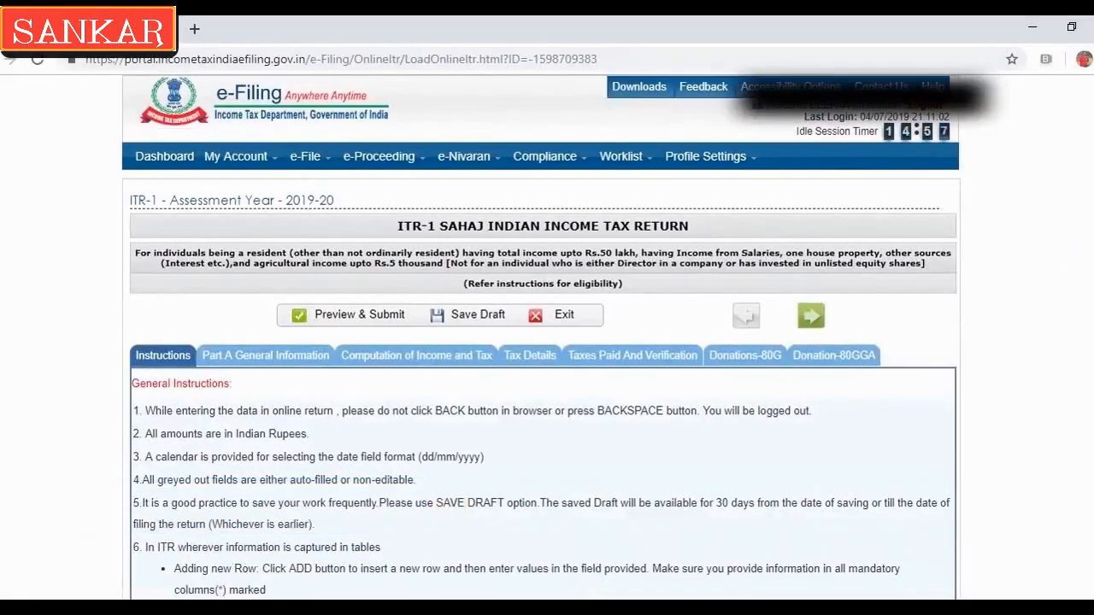
Skim the instructions, then go to the Part A General Information tab
scroll(544, 385, "down", 2)
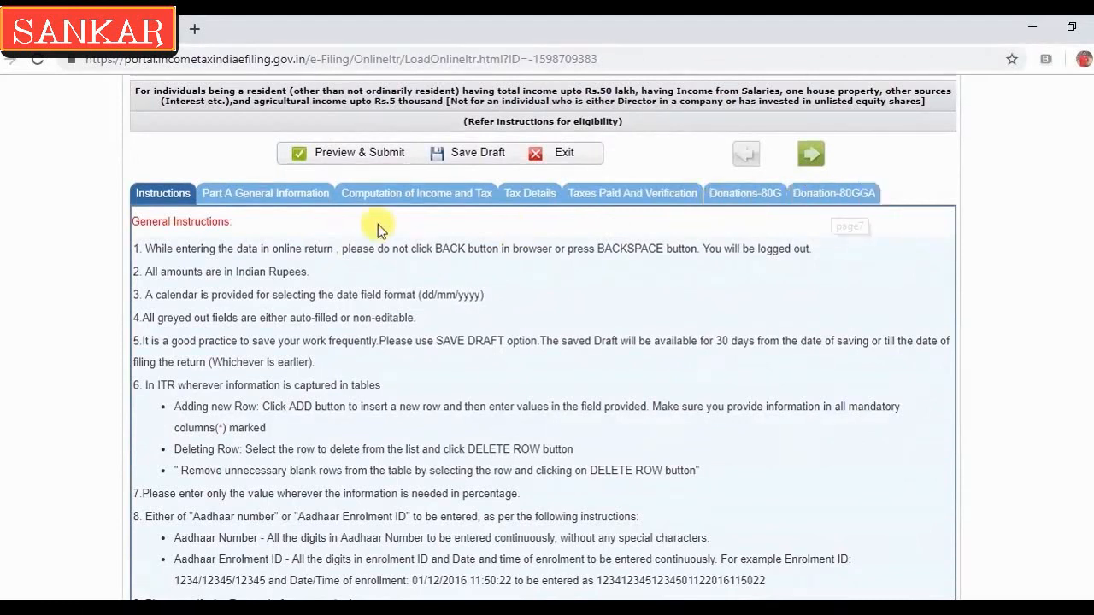
left_click(284, 199)
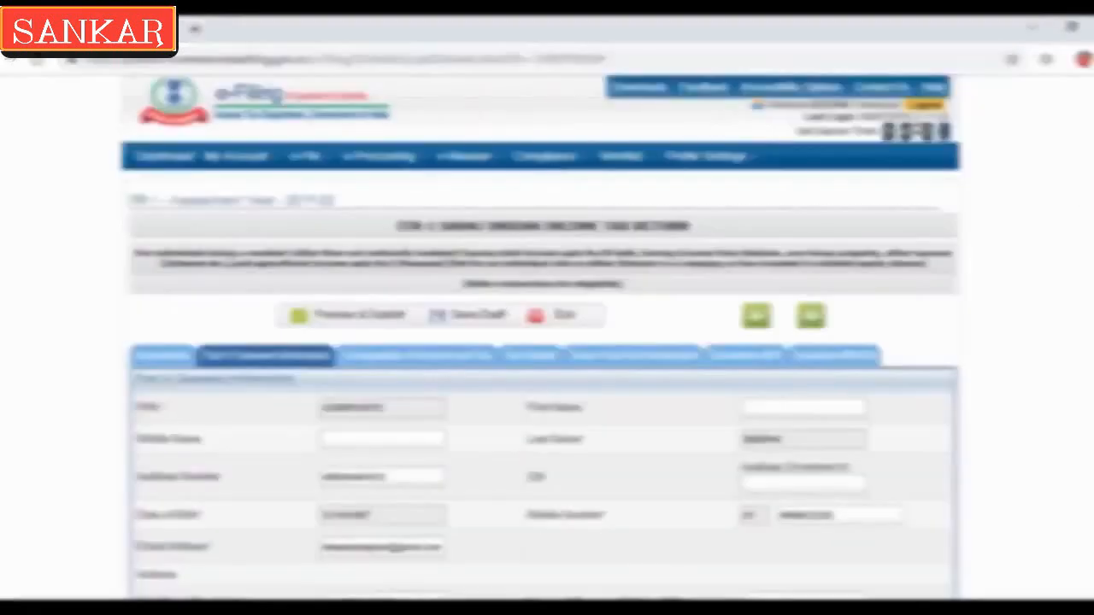
Choose Others as the nature of employment and save the return as a draft
scroll(428, 206, "down", 3)
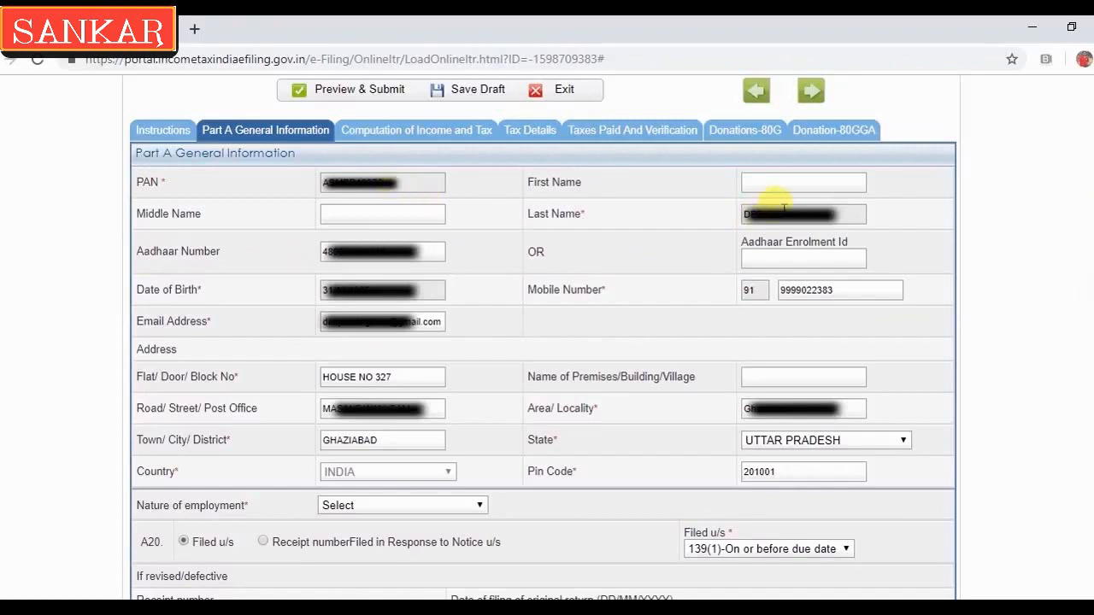
mouse_move(807, 261)
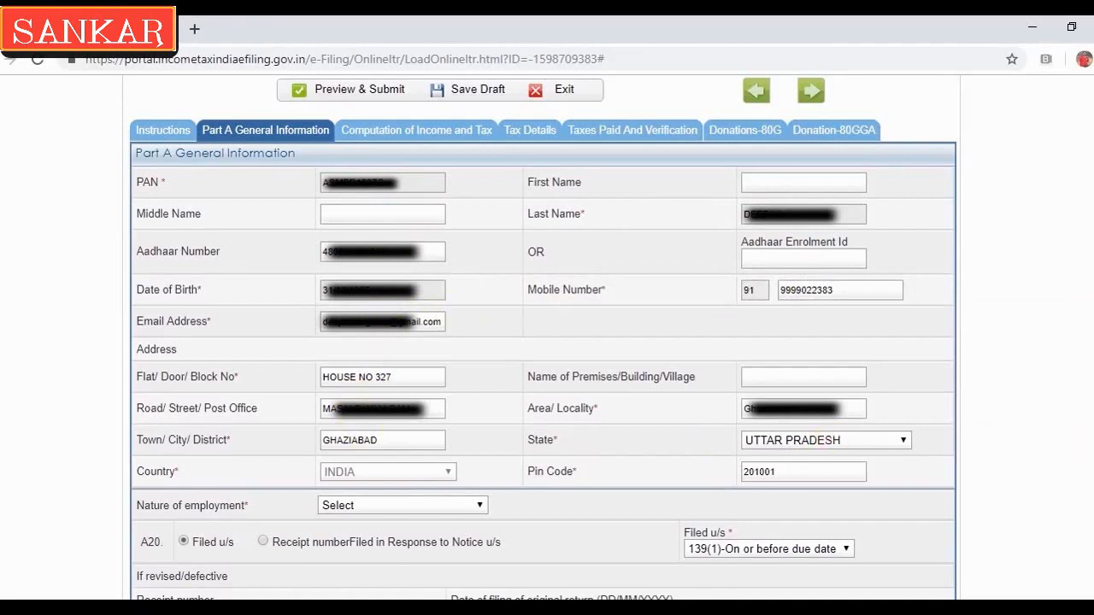
scroll(543, 337, "down", 2)
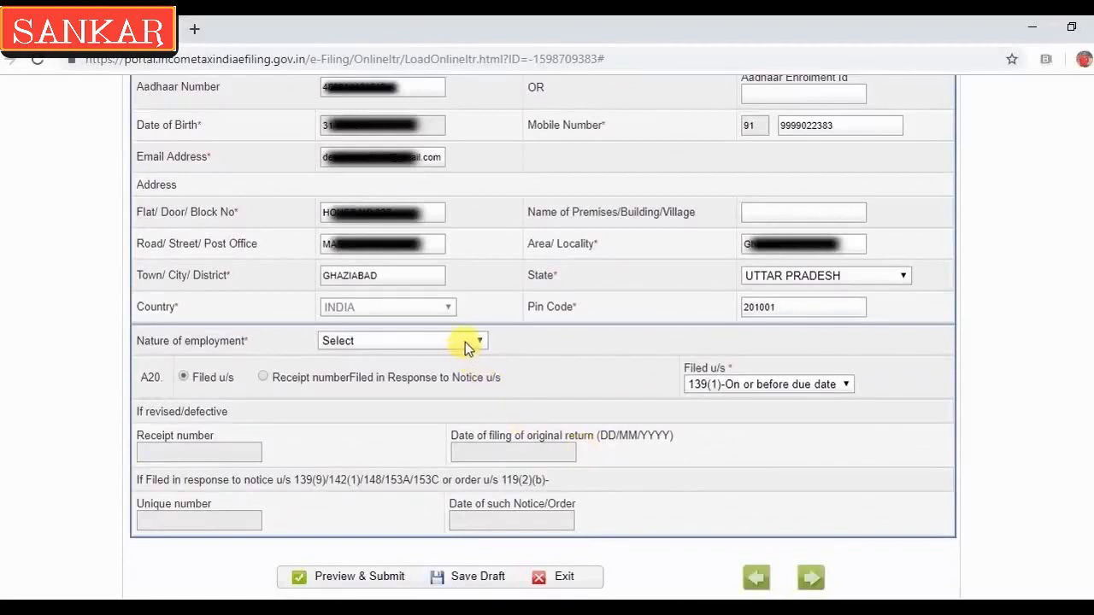
left_click(467, 343)
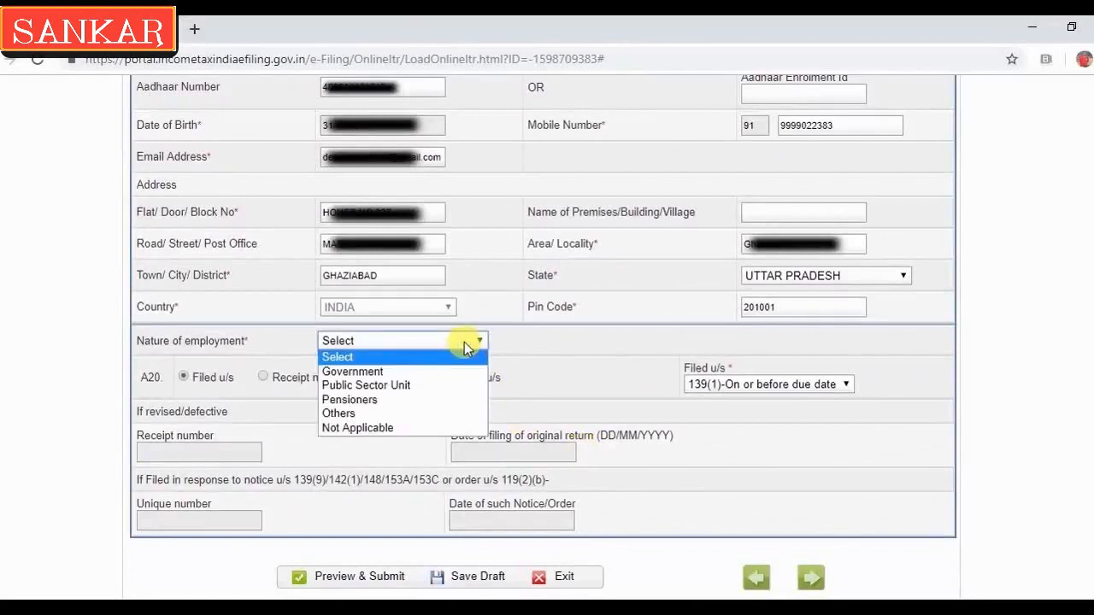
left_click(386, 414)
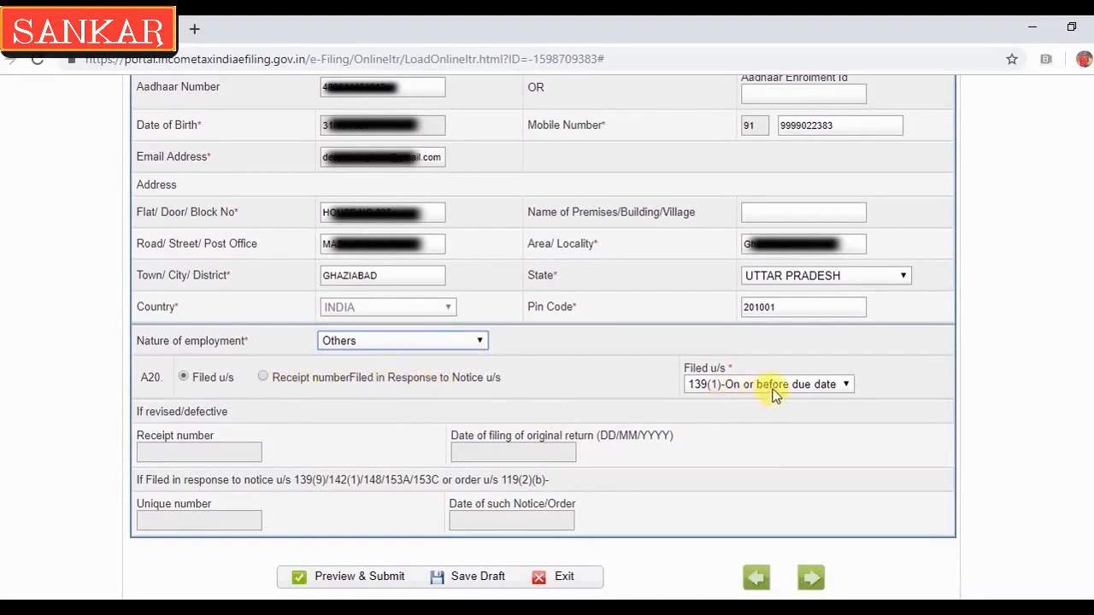
left_click(459, 580)
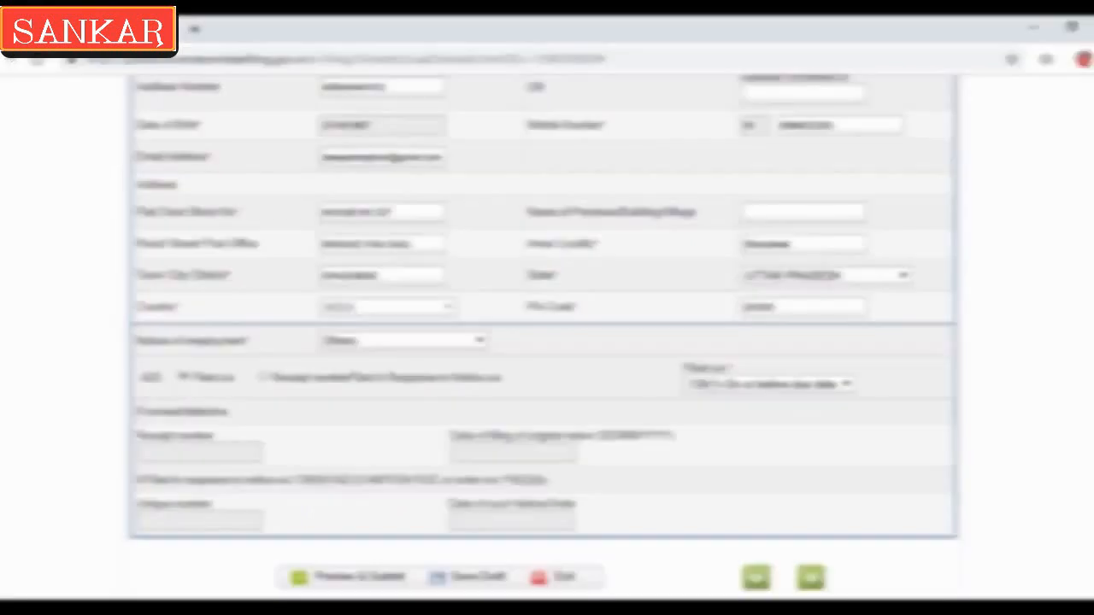
scroll(398, 288, "up", 3)
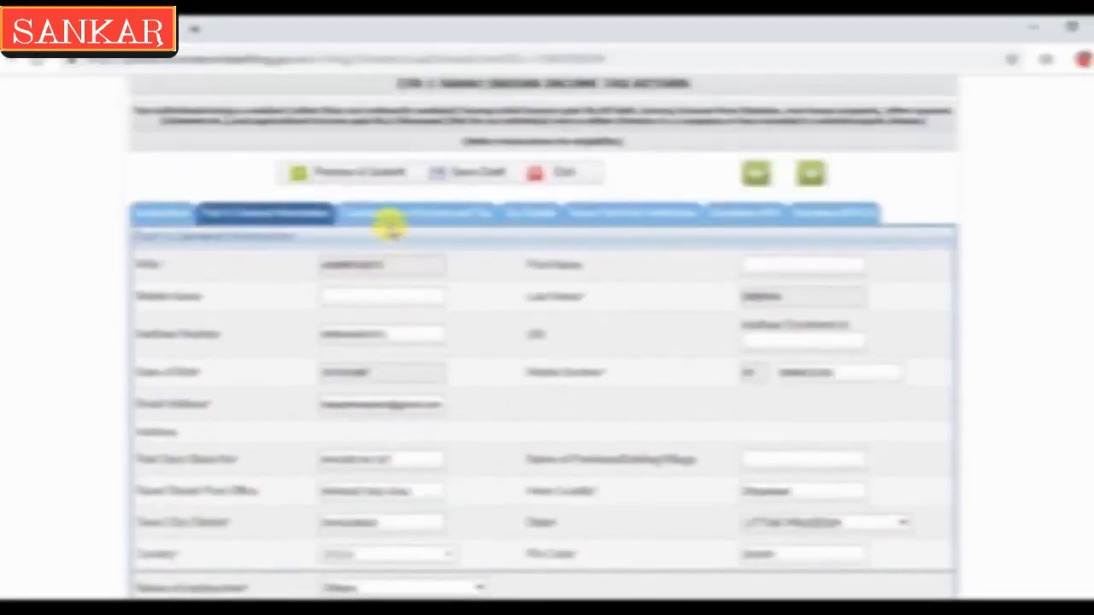
In Computation of Income and Tax, open the Sec 10 exempt allowance dropdown
left_click(386, 216)
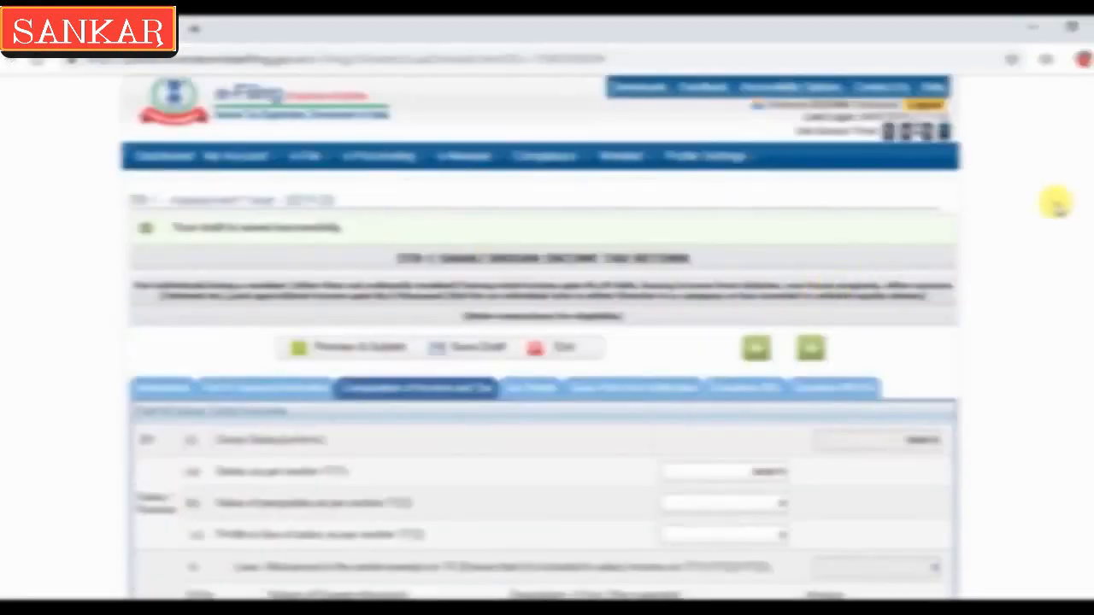
scroll(1030, 215, "down", 3)
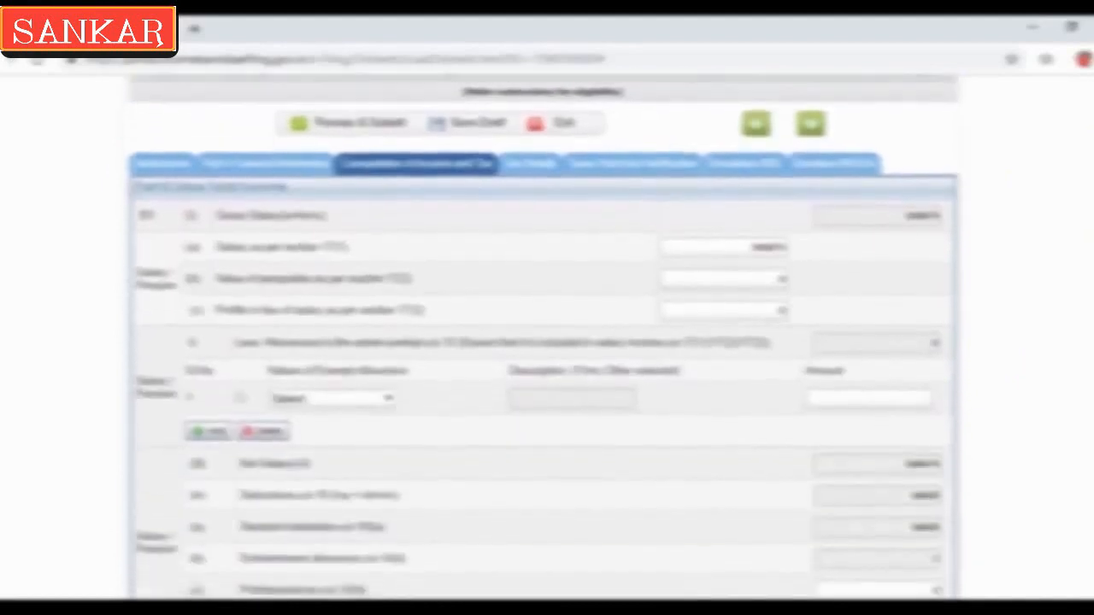
scroll(543, 338, "down", 1)
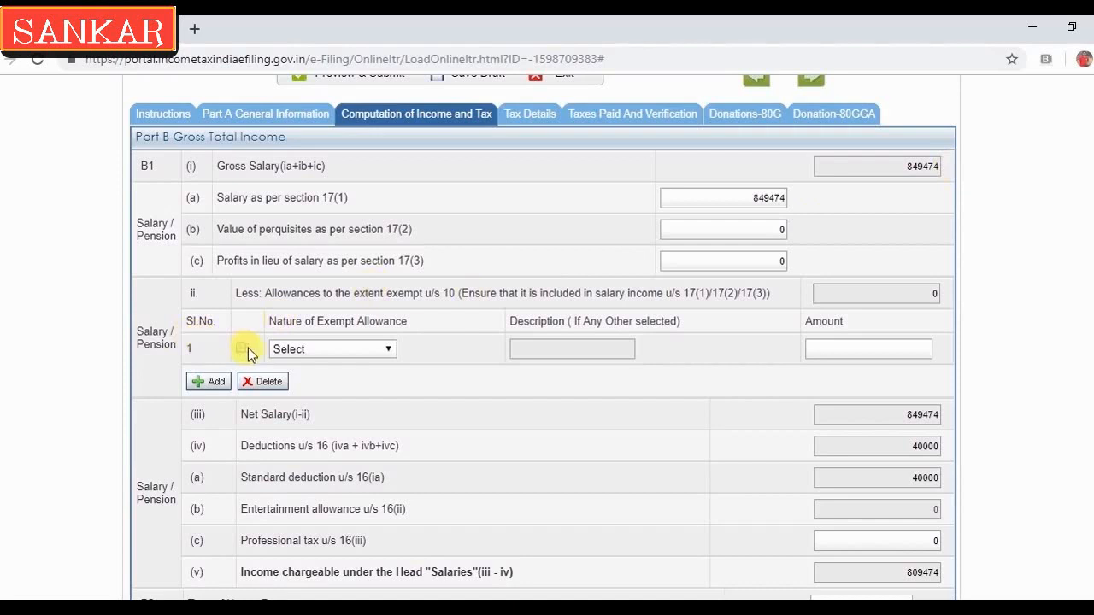
left_click(309, 351)
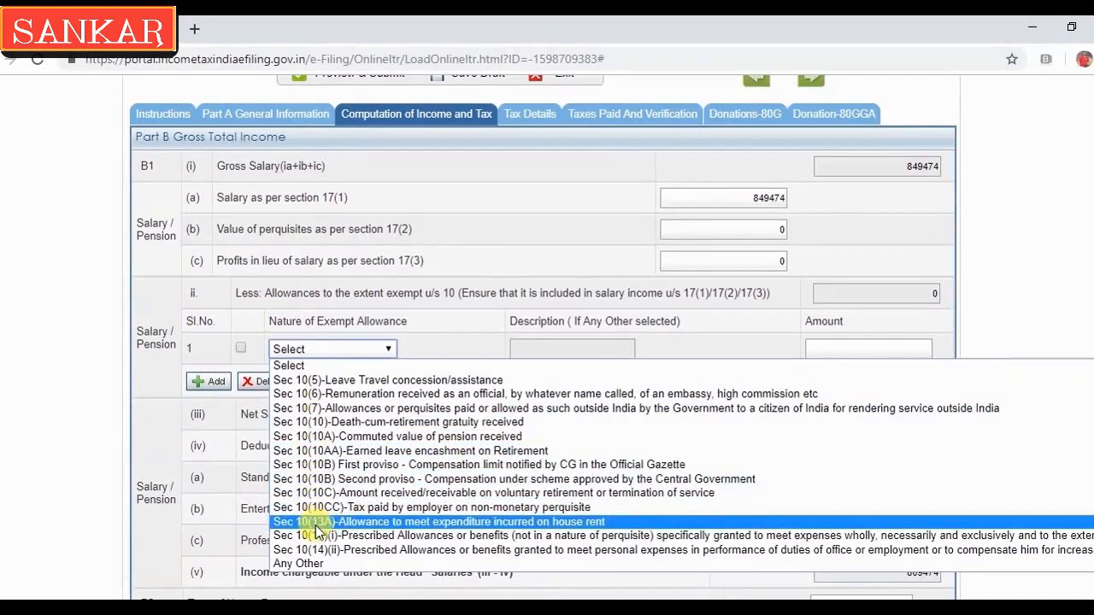
Claim a Sec 10(13A) allowance of 117394 and confirm chargeable salary drops to 692080
left_click(498, 522)
left_click(827, 355)
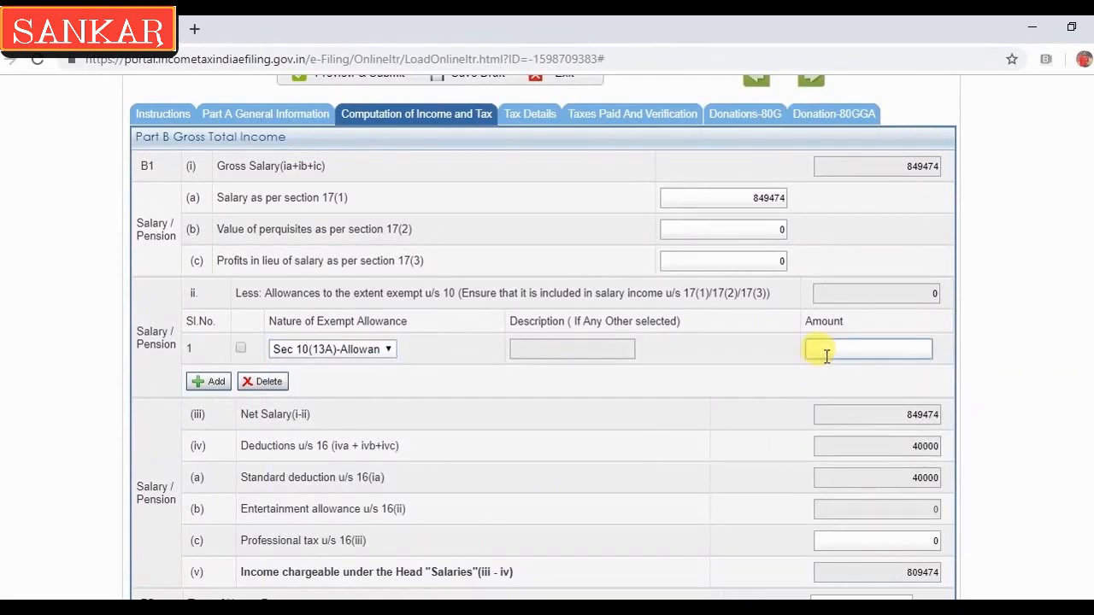
type("117")
type("394")
key("Tab")
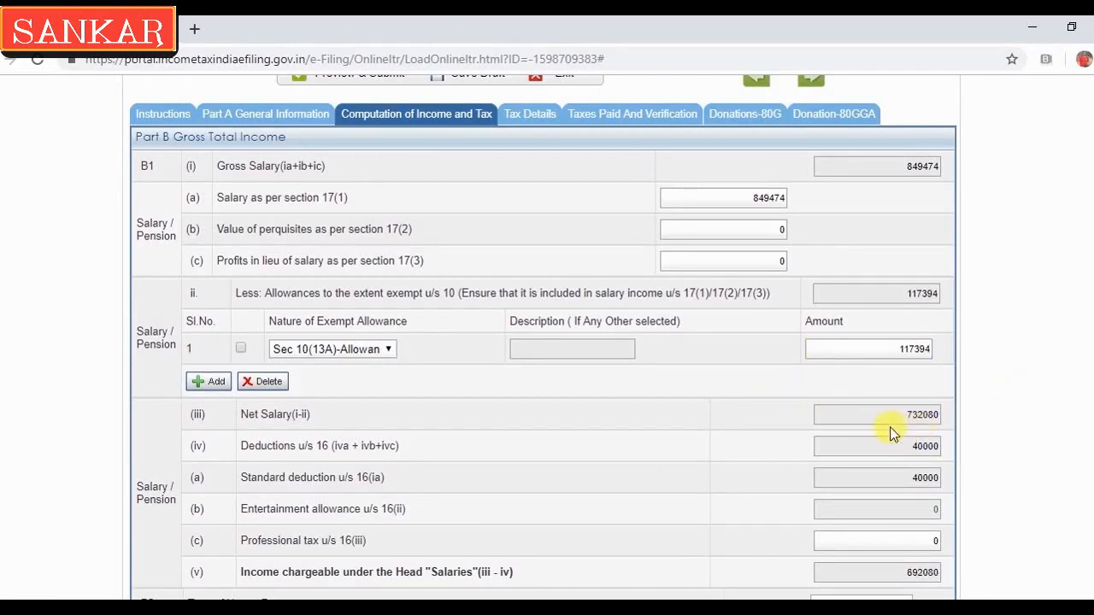
left_click_drag(896, 447, 945, 451)
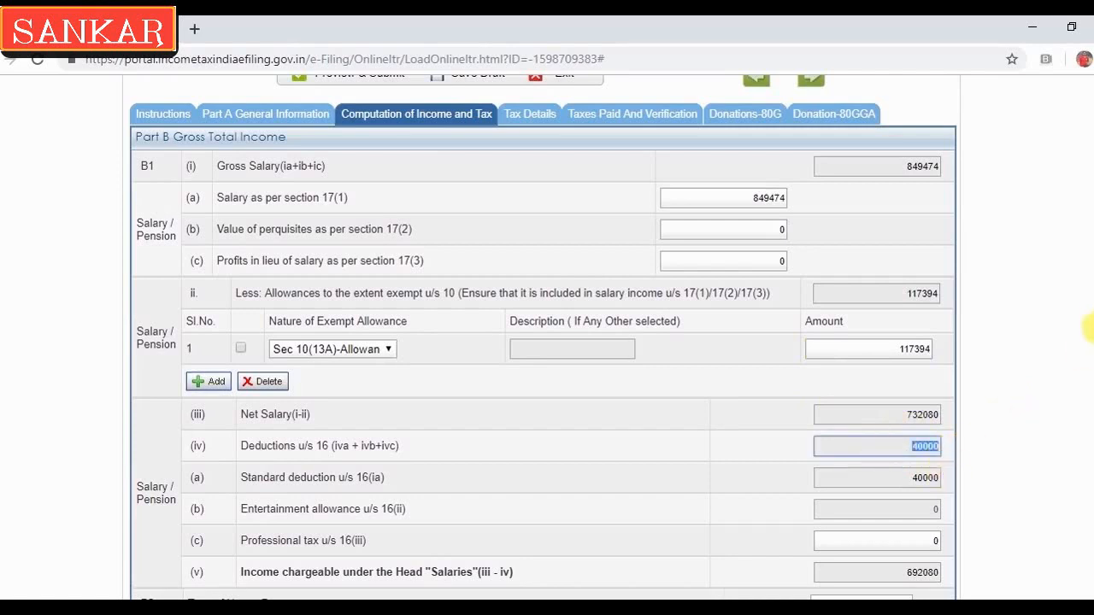
scroll(543, 339, "down", 1)
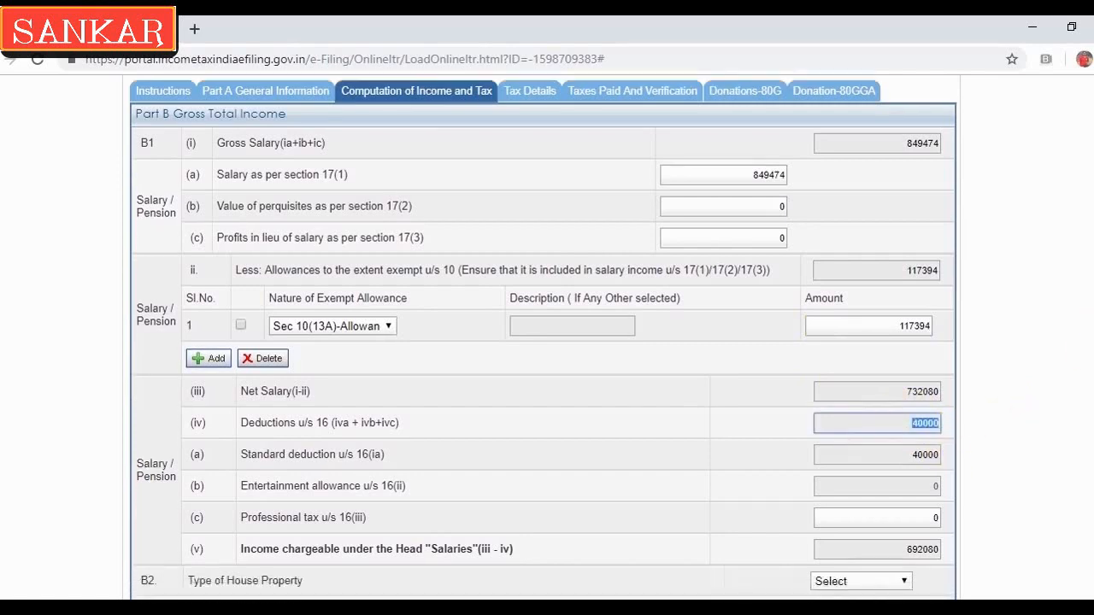
left_click(904, 540)
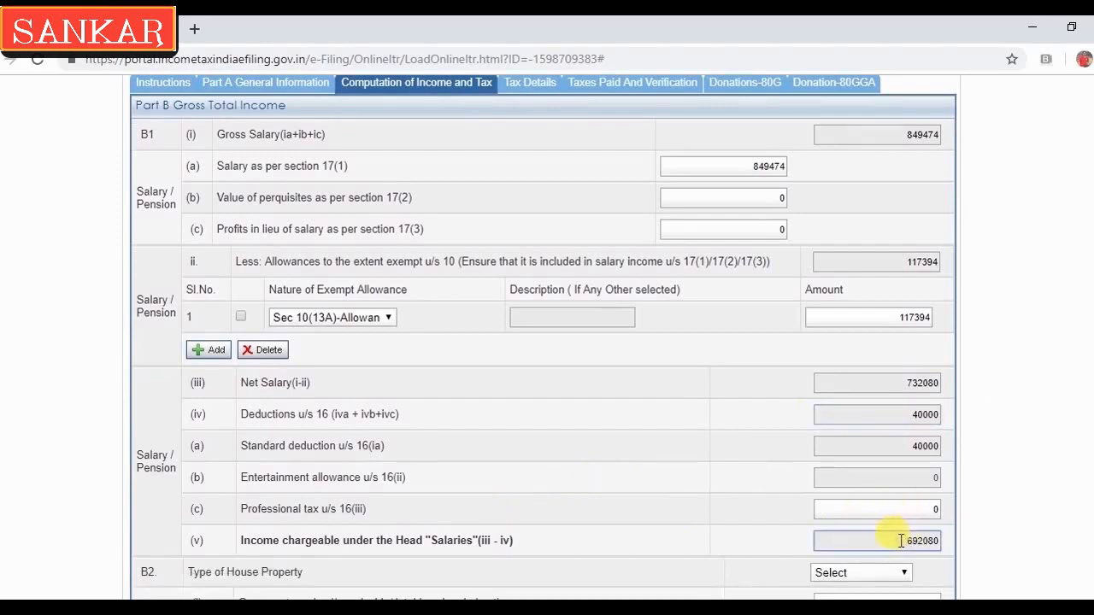
scroll(965, 270, "down", 3)
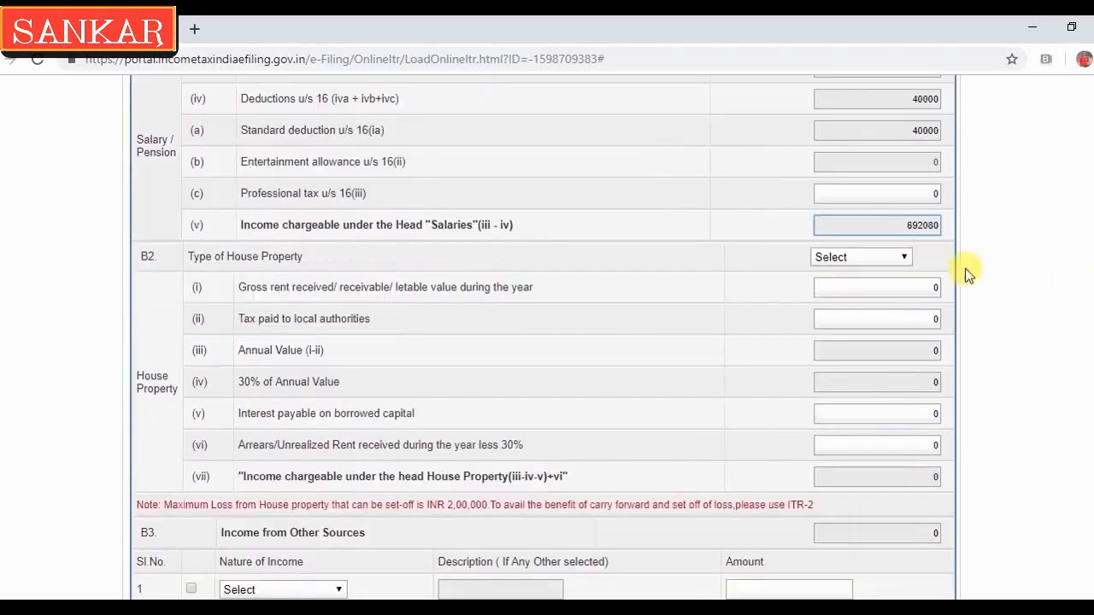
left_click(896, 259)
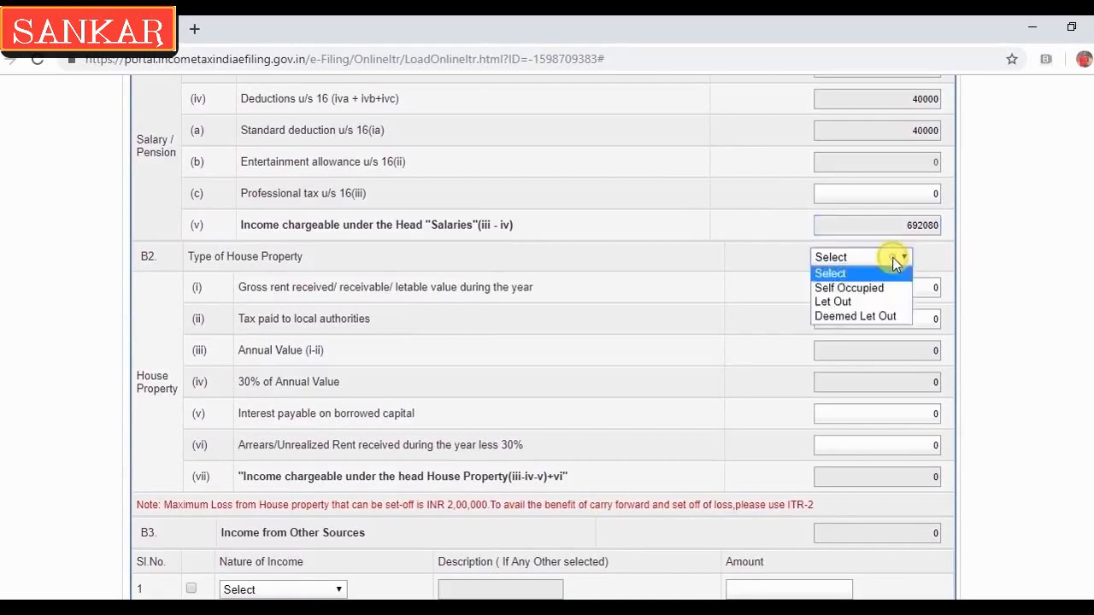
left_click(858, 291)
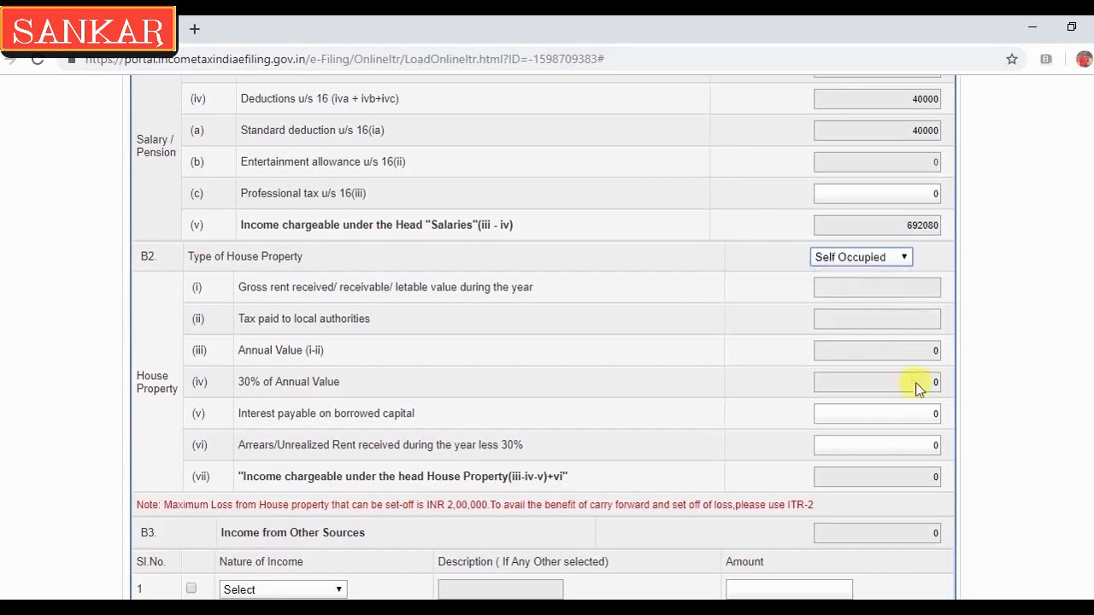
left_click(850, 414)
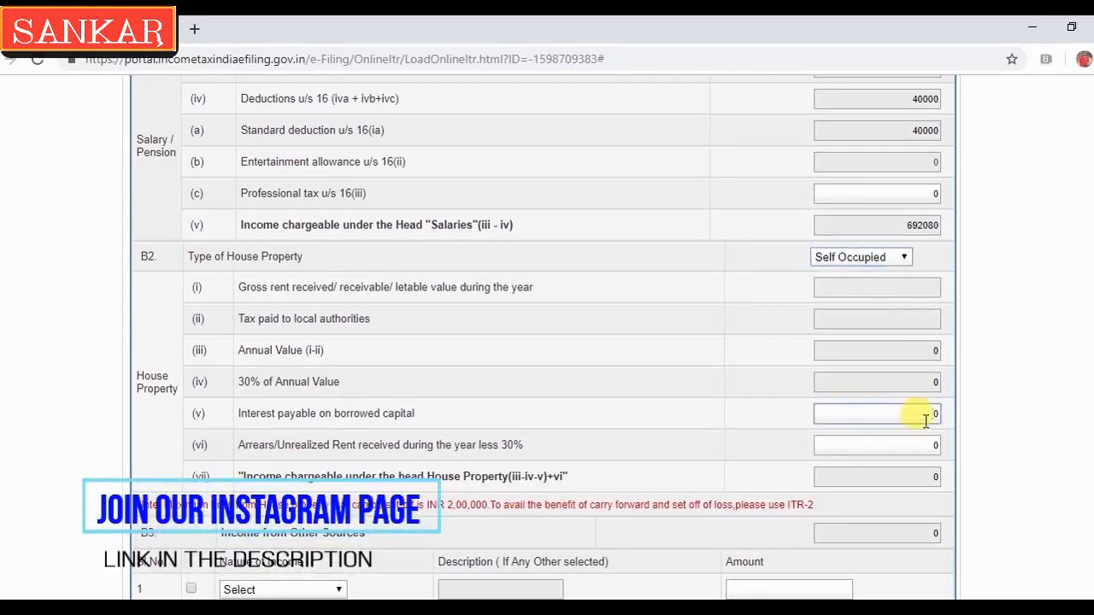
left_click(896, 259)
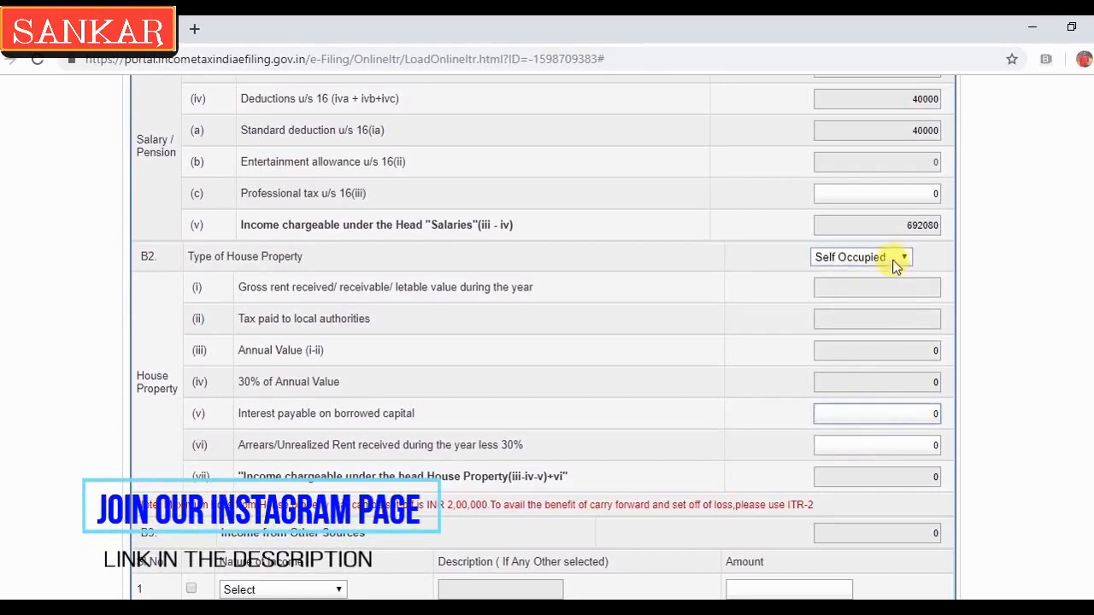
left_click(833, 274)
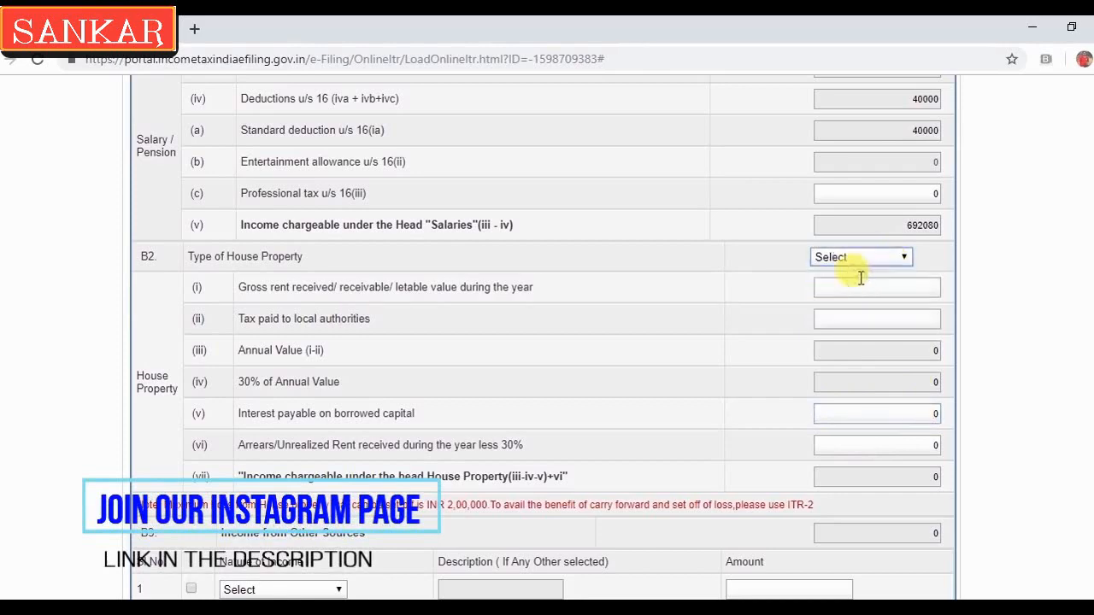
Add 6752 of Interest from Saving Account under other income in B3
scroll(543, 338, "down", 4)
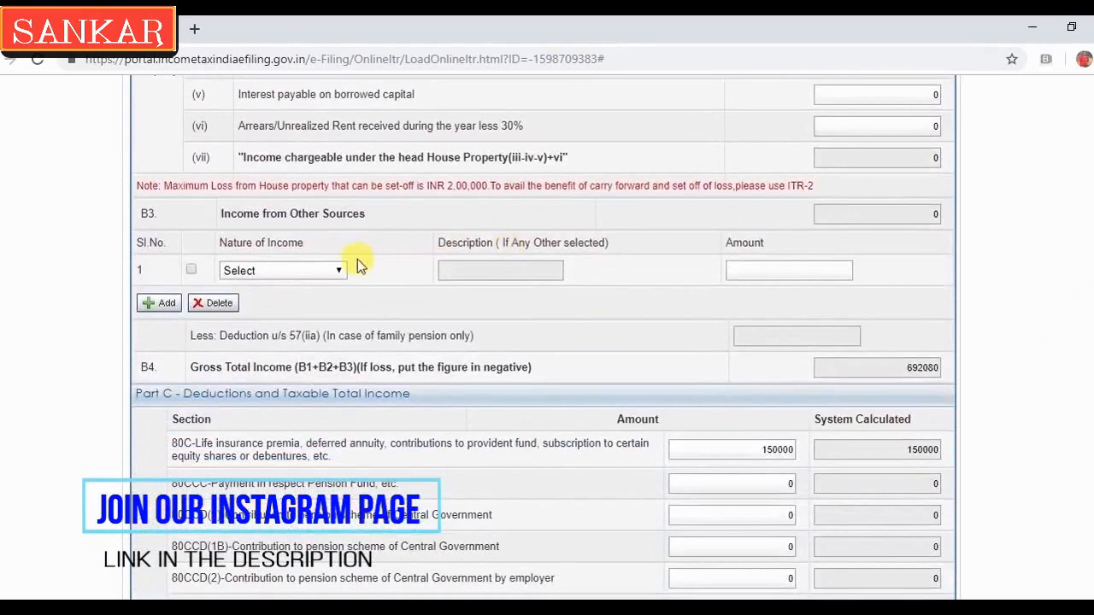
left_click(329, 270)
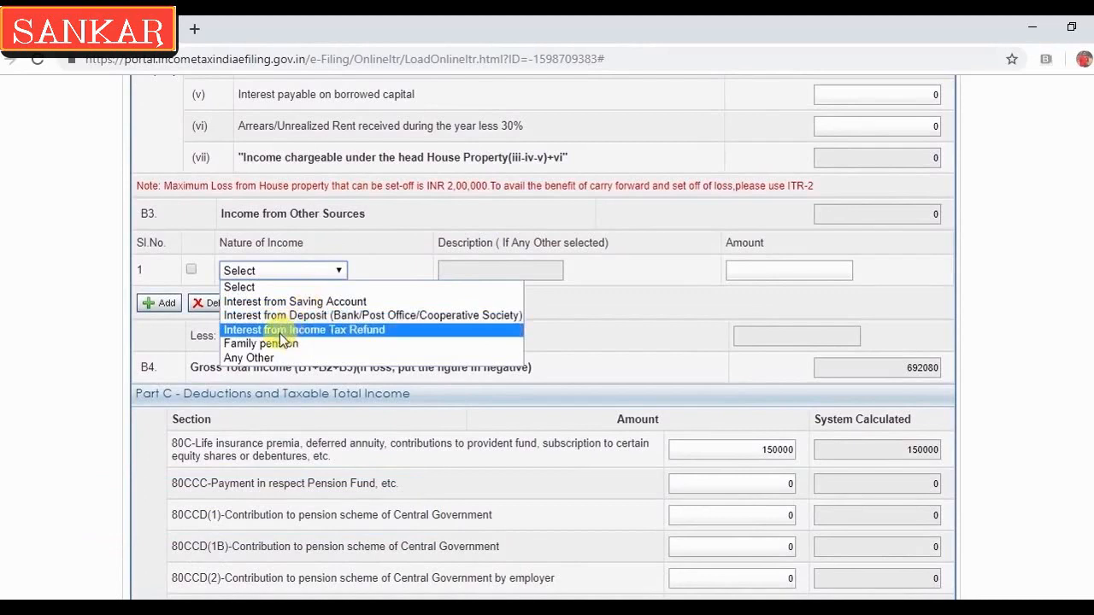
left_click(312, 302)
left_click(766, 270)
type("6752")
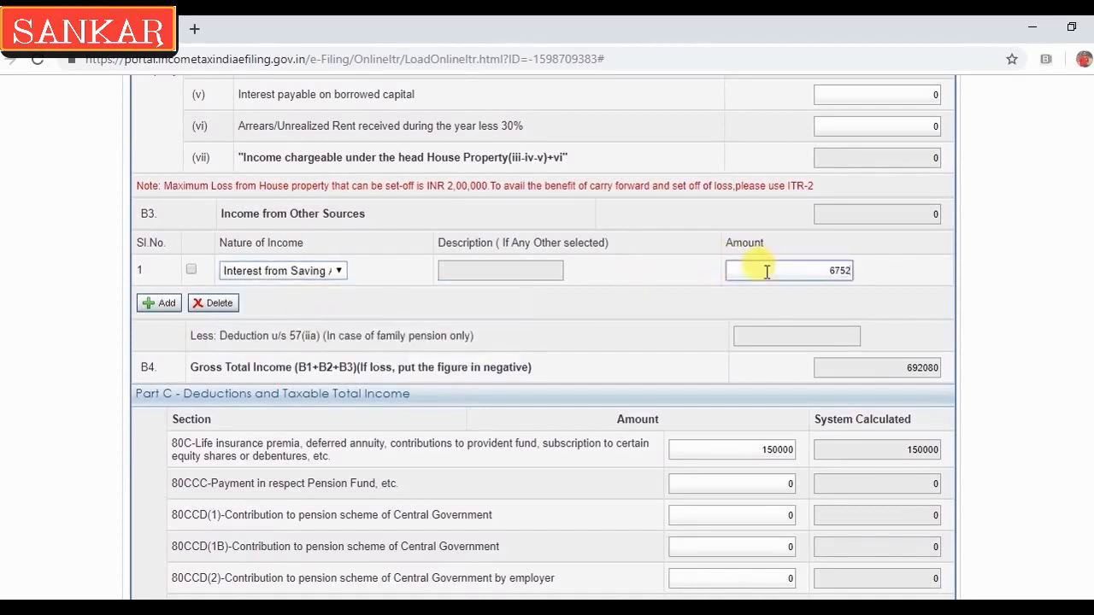
left_click(706, 311)
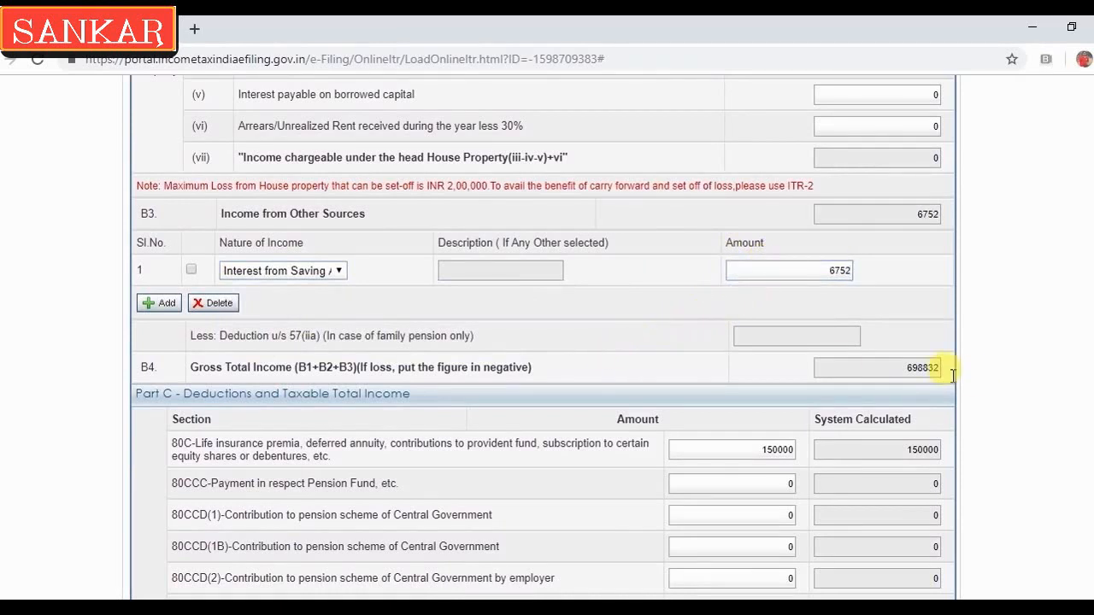
Check the 150000 claimed under 80C in Part C
scroll(544, 342, "down", 3)
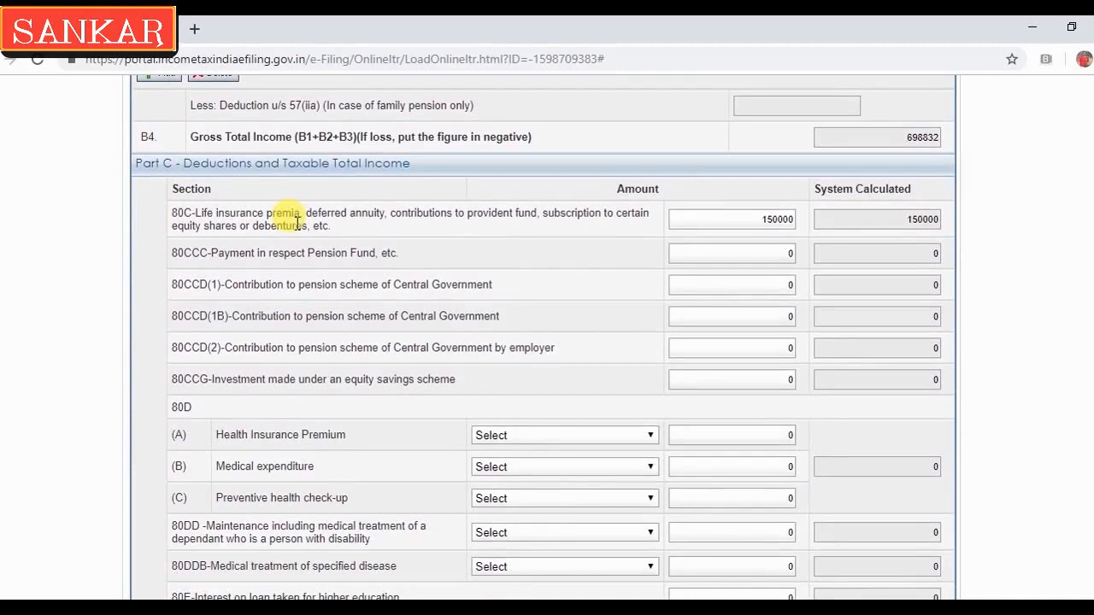
left_click(737, 221)
double_click(737, 220)
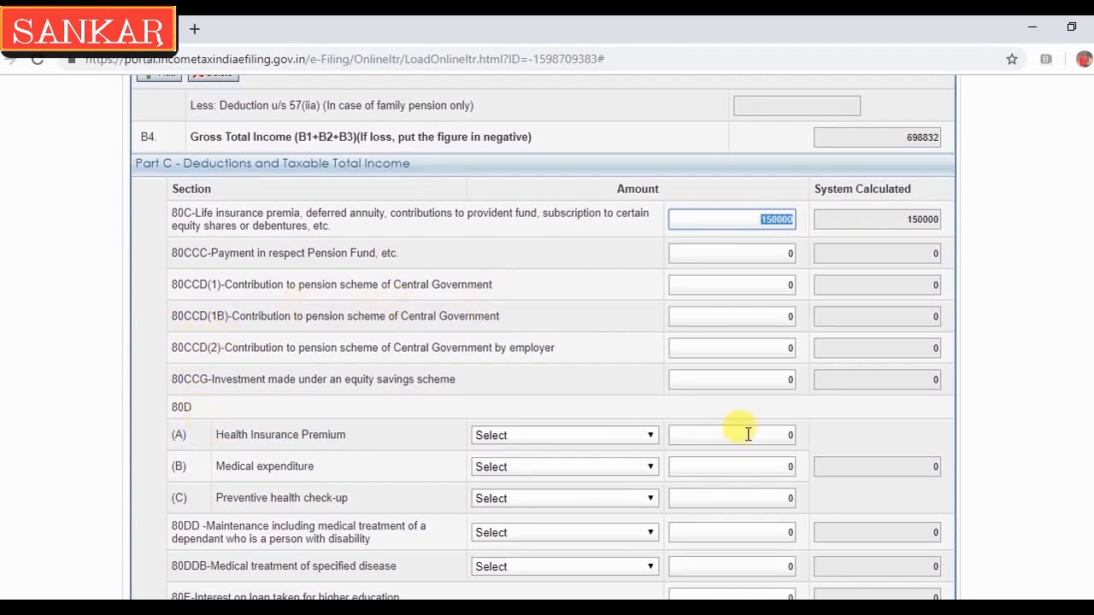
Claim 9711 under 80D(A) for self and family including senior citizen parents
left_click(650, 436)
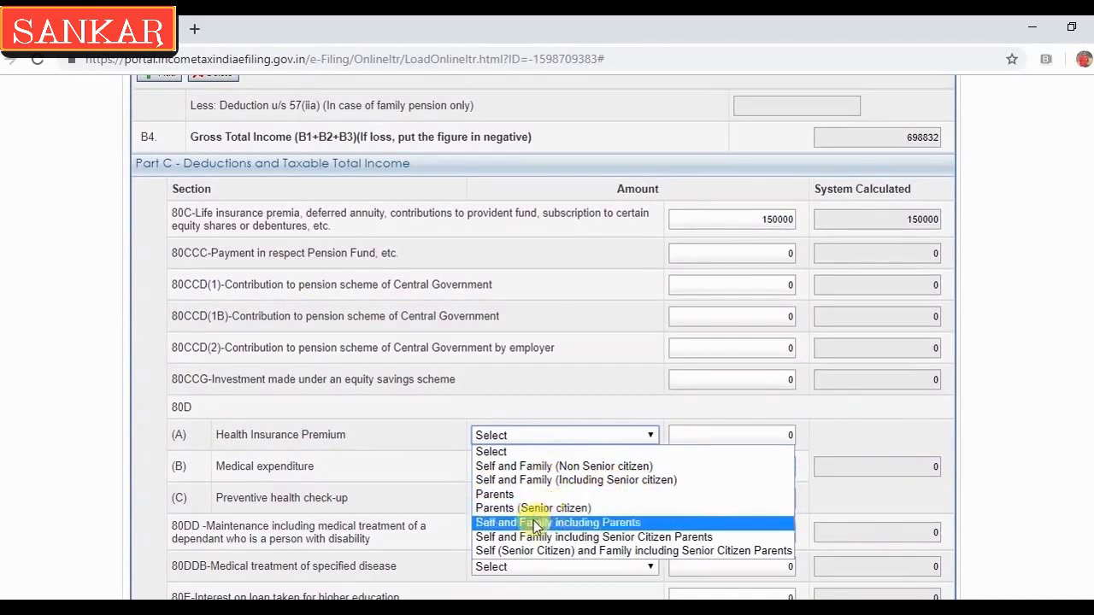
left_click(591, 536)
left_click(707, 438)
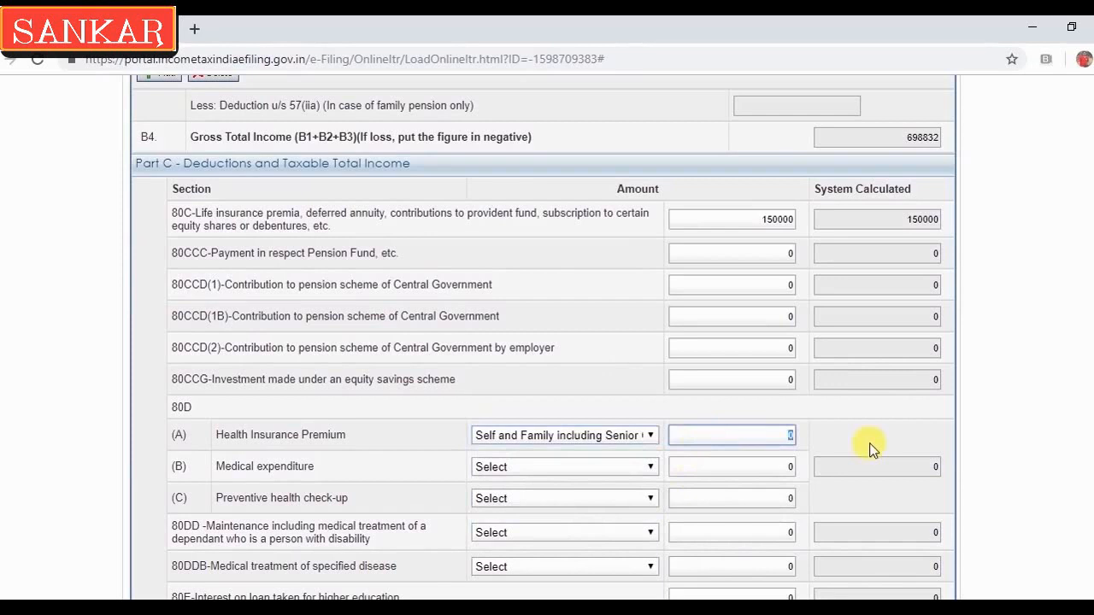
type("9711")
key("Tab")
scroll(872, 448, "down", 2)
scroll(560, 342, "down", 2)
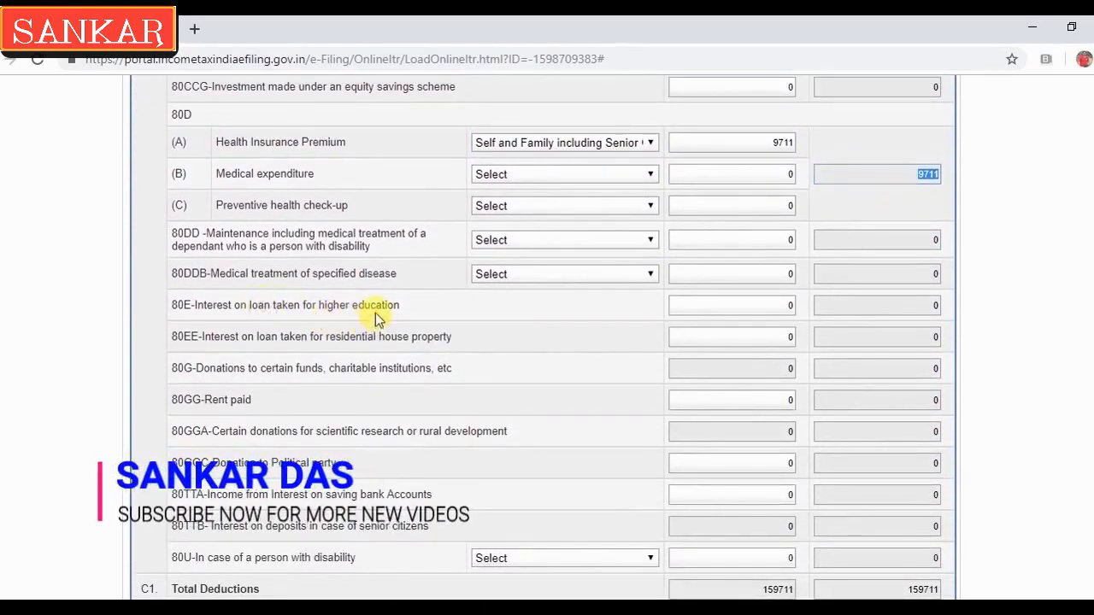
Review the 80E and 80G deduction amounts and dismiss the save-draft reminder
left_click(701, 306)
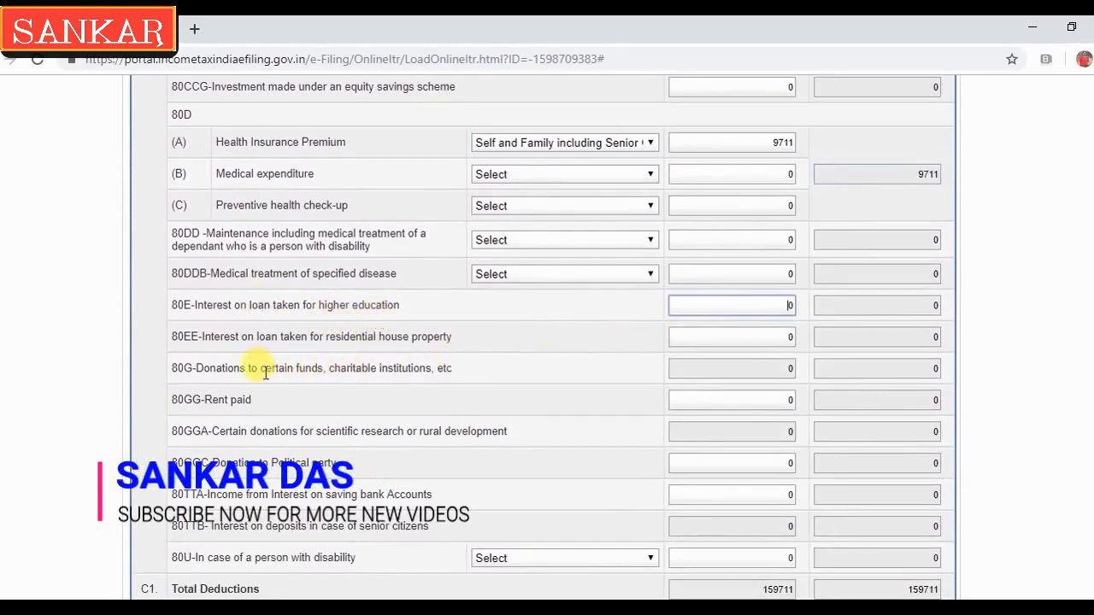
left_click(681, 374)
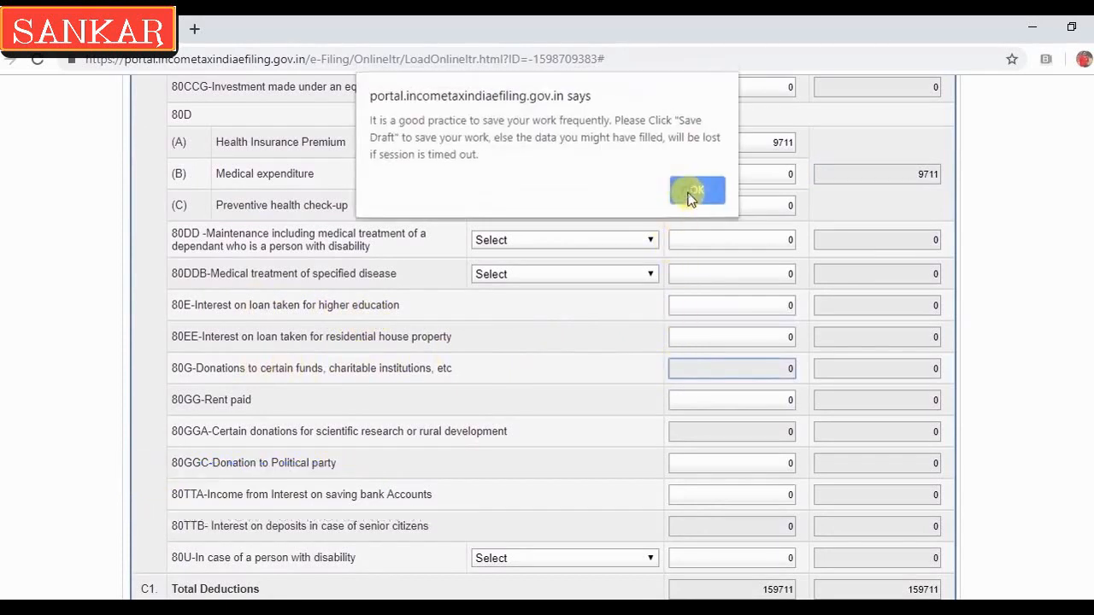
left_click(695, 190)
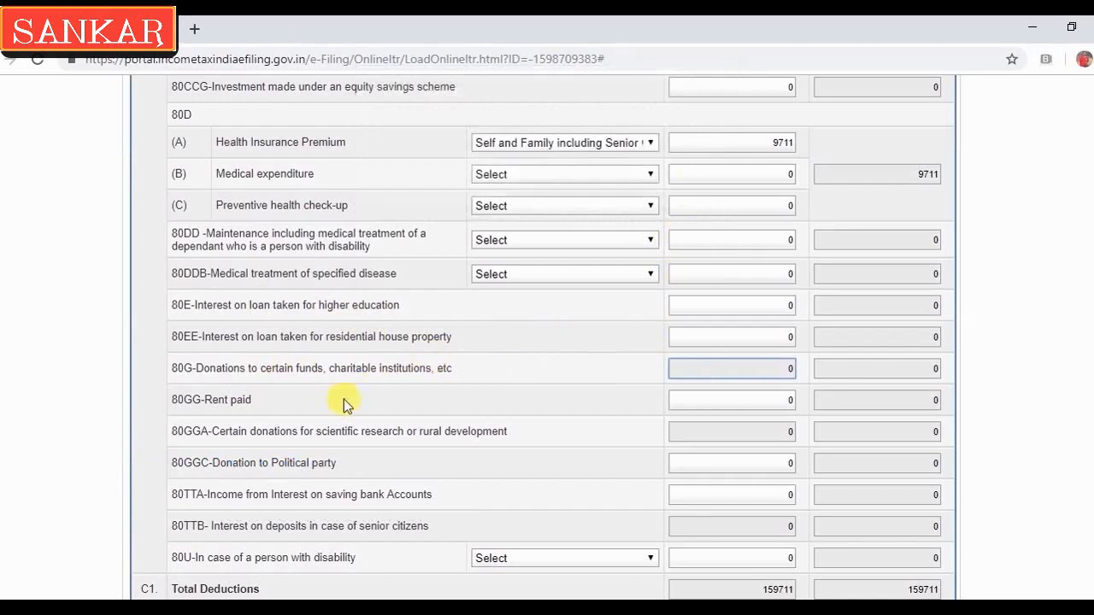
left_click(251, 399)
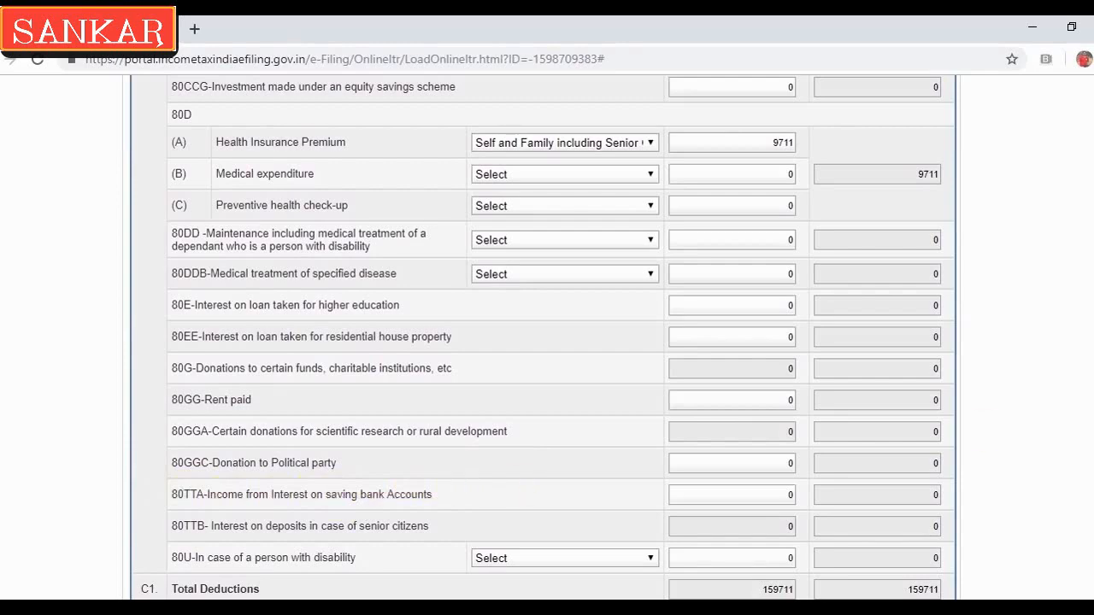
Confirm 6752 under Income from Other Sources and enter 6752 as the 80TTA deduction
scroll(543, 341, "up", 5)
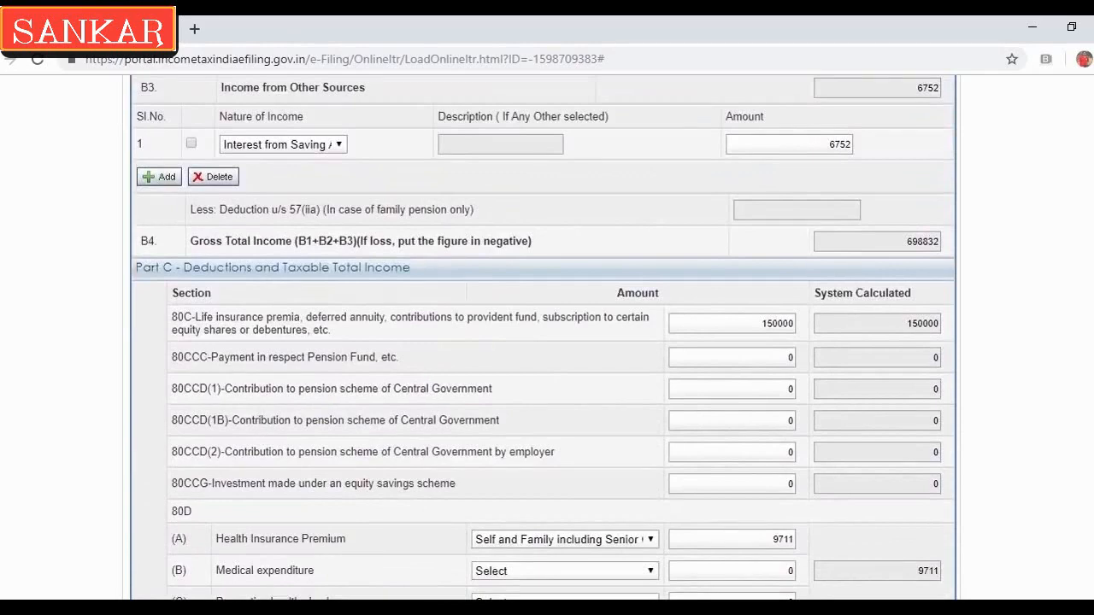
scroll(543, 342, "down", 4)
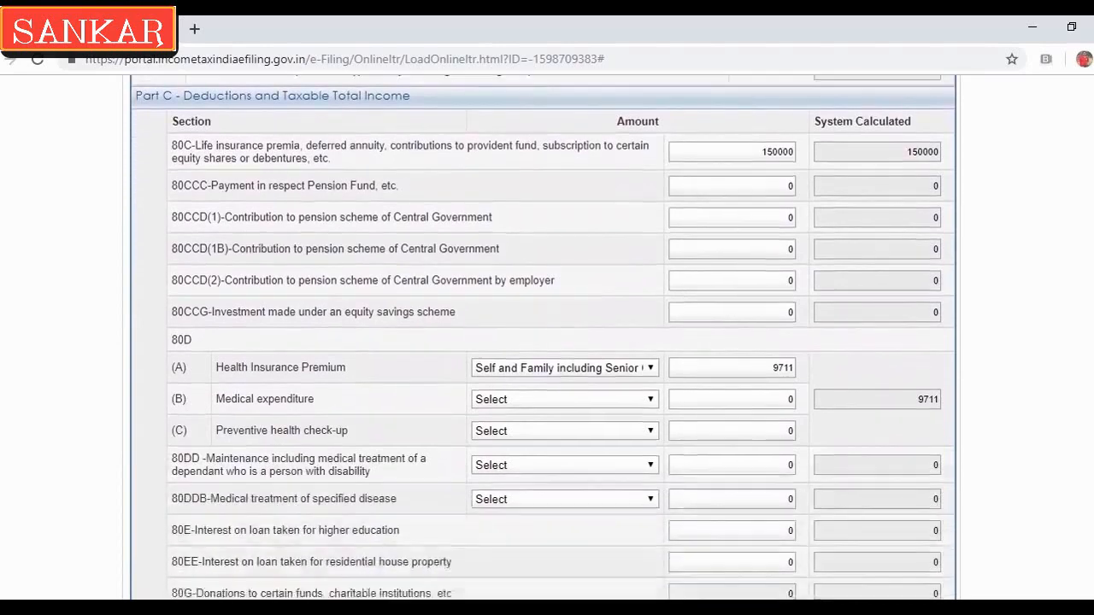
scroll(560, 342, "down", 1)
double_click(894, 496)
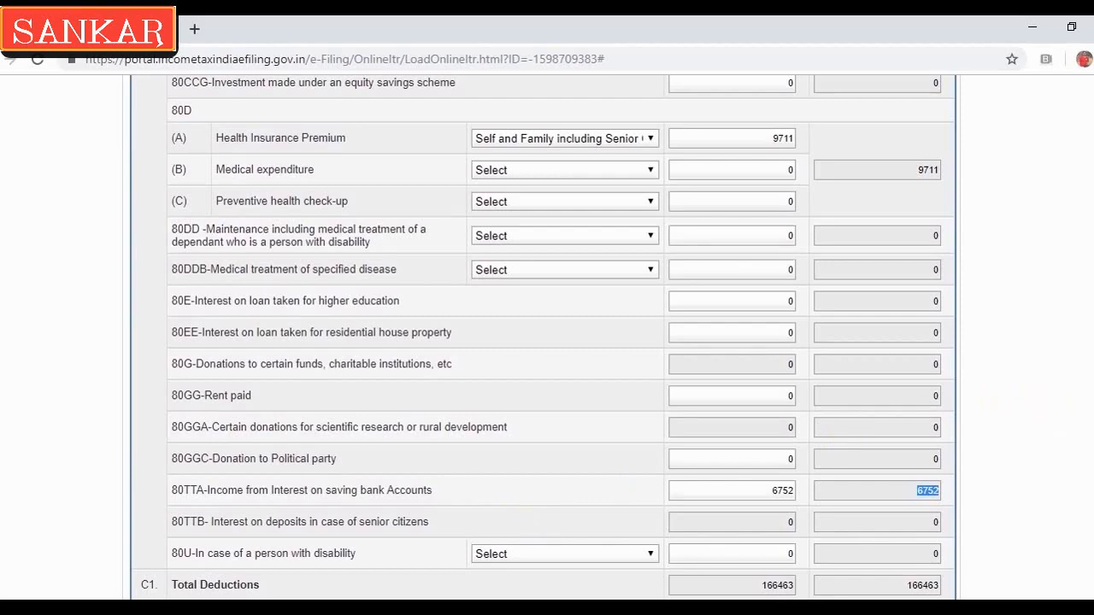
scroll(544, 338, "down", 6)
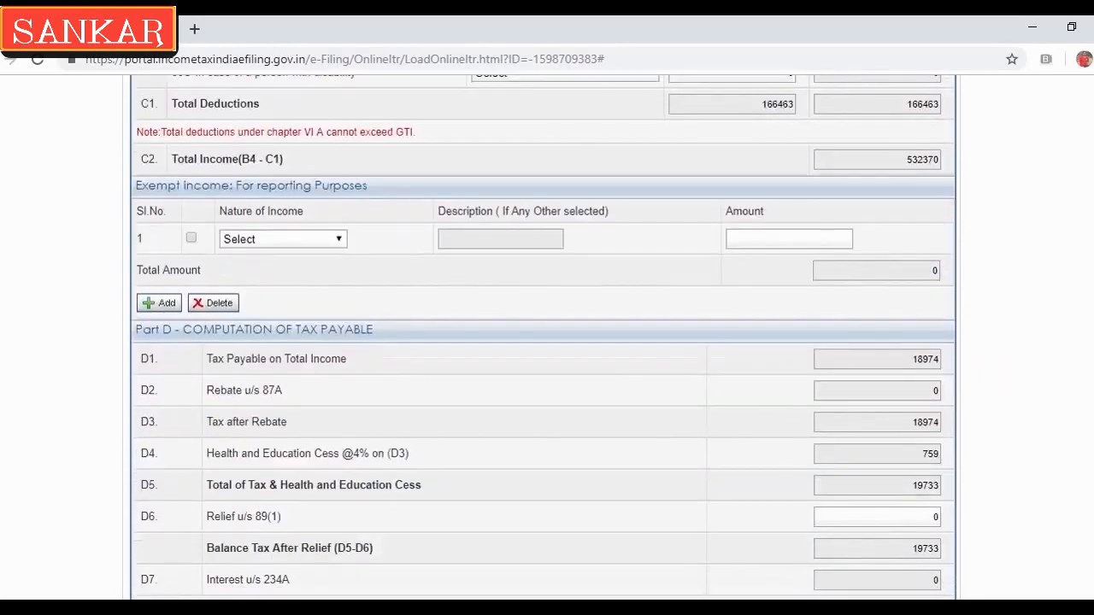
Review Part D's tax payable, cess and total tax of 19733, then save as draft
scroll(543, 337, "down", 2)
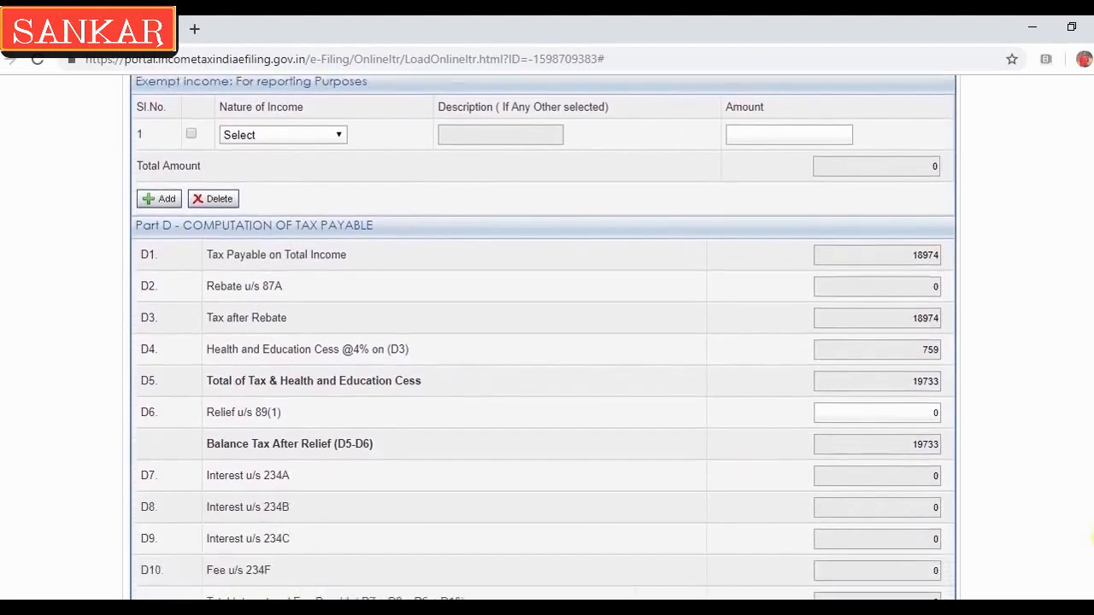
left_click_drag(1093, 536, 1093, 542)
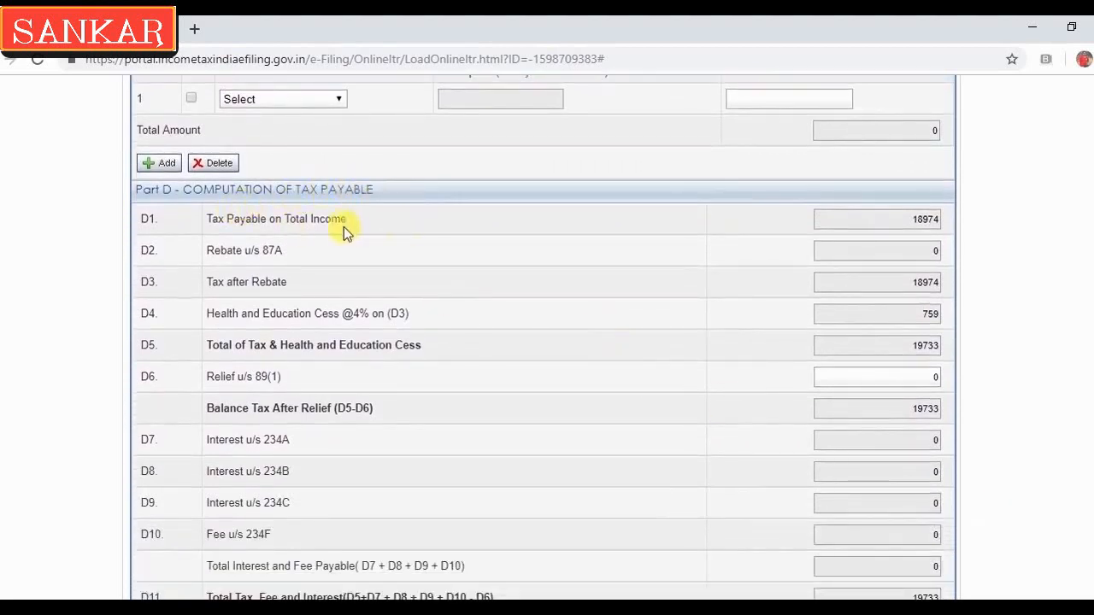
left_click(894, 218)
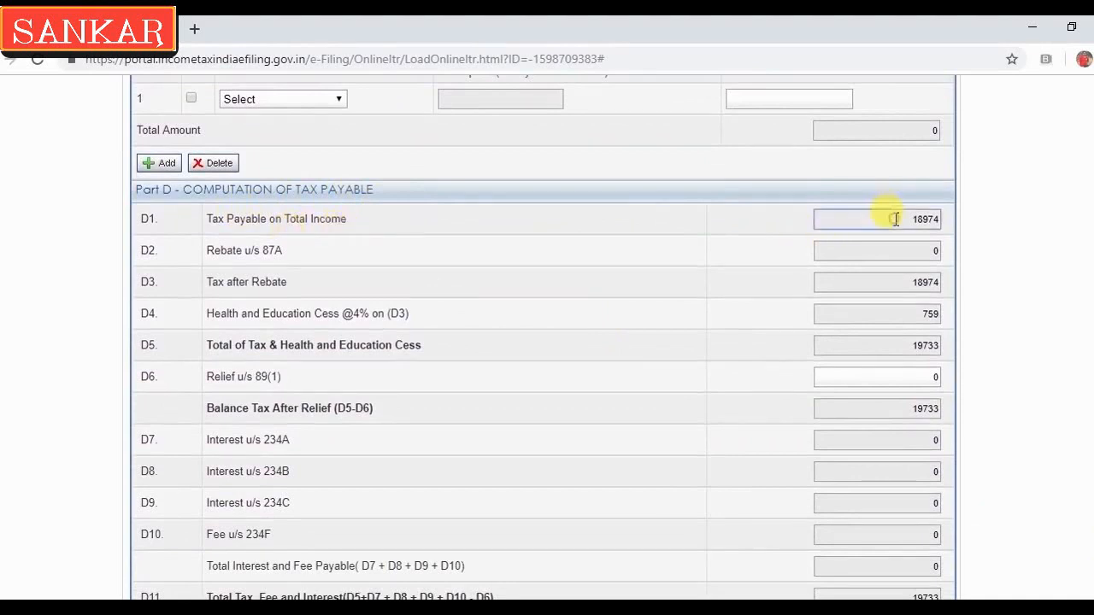
left_click(858, 309)
left_click(844, 341)
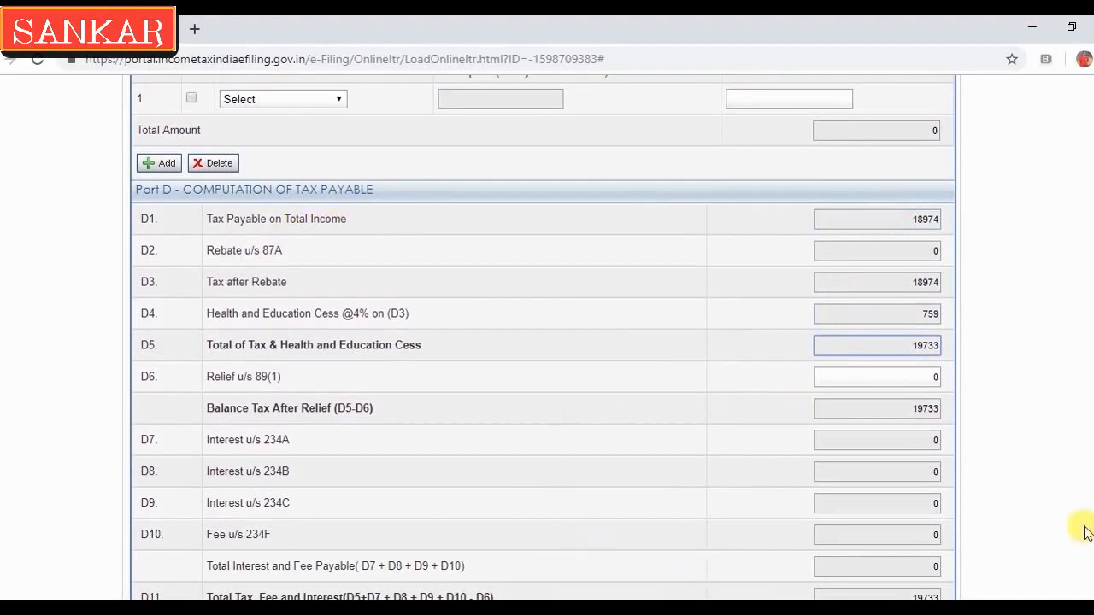
scroll(543, 342, "down", 2)
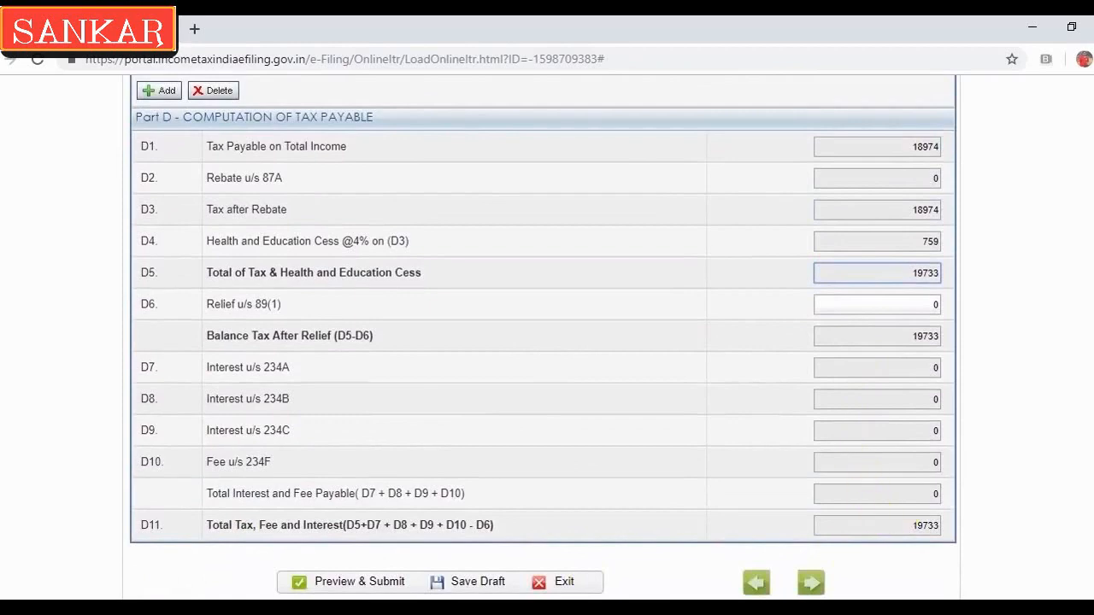
left_click(471, 584)
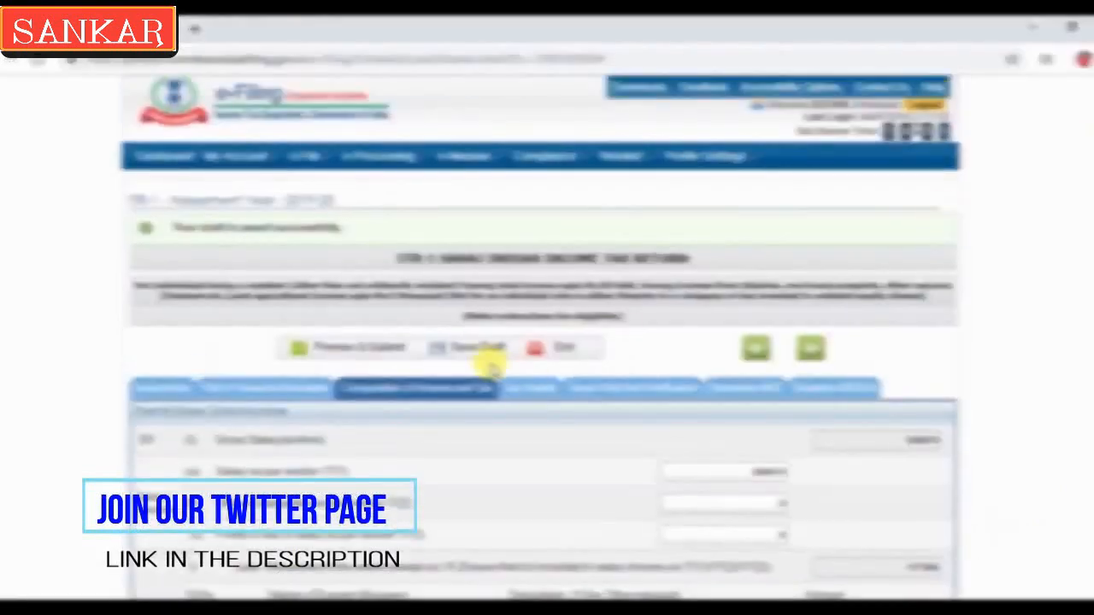
Check the Sch-TDS1 salary row on Tax Details: 548000 chargeable income, 19740 tax deducted
left_click(520, 387)
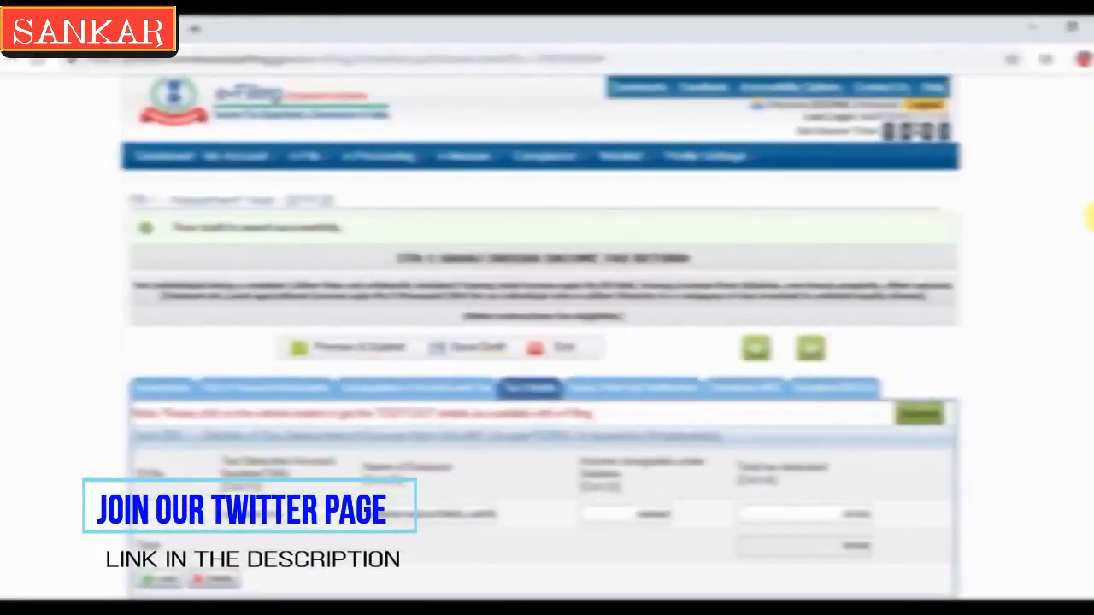
scroll(1090, 216, "down", 5)
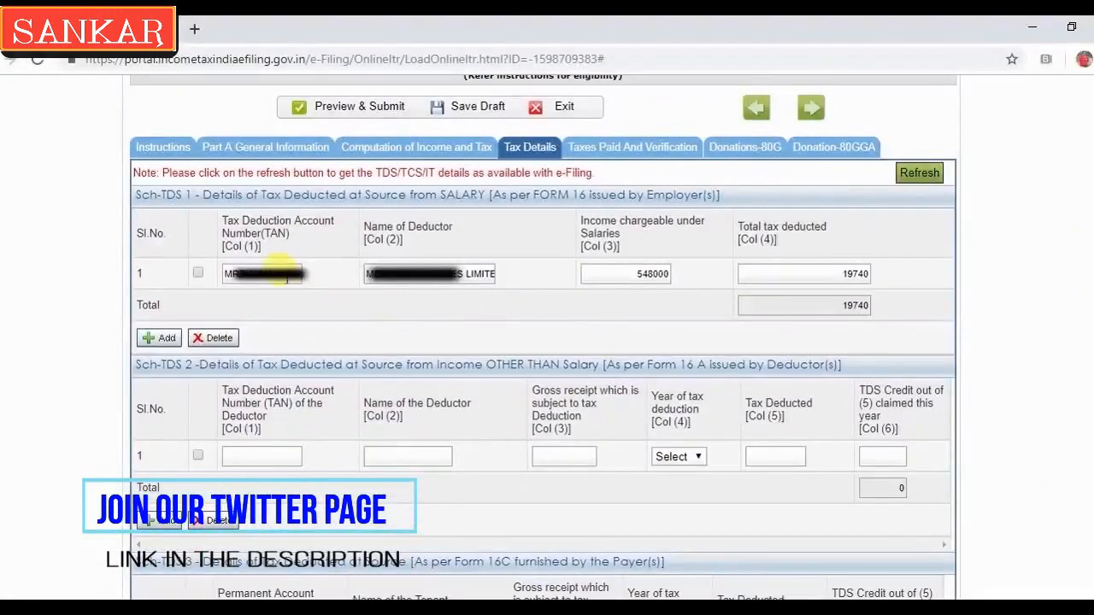
left_click(622, 278)
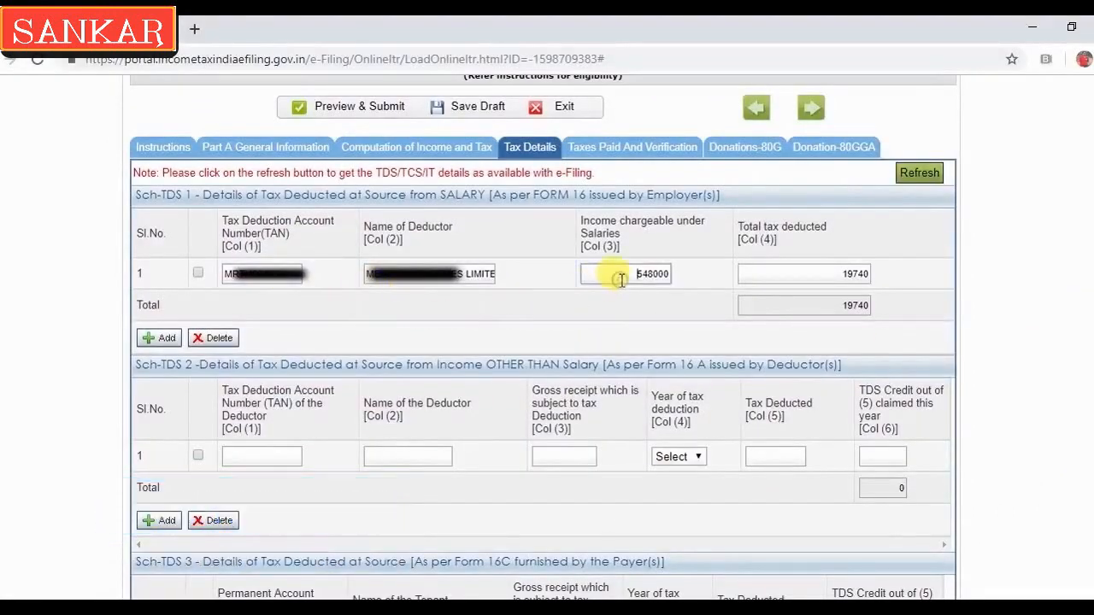
left_click(784, 277)
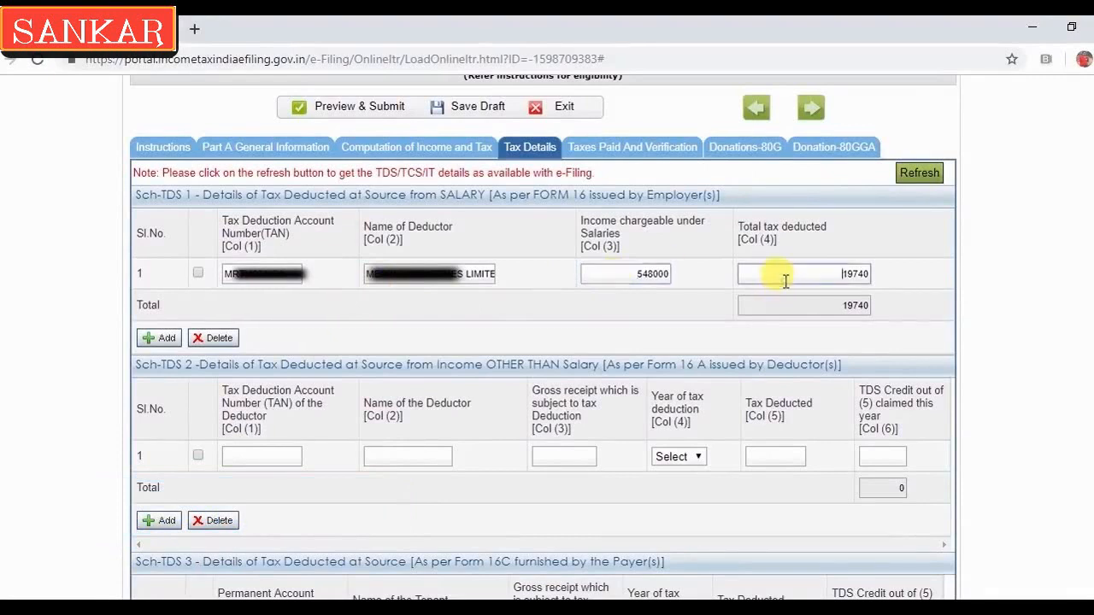
left_click_drag(824, 275, 893, 278)
left_click(894, 275)
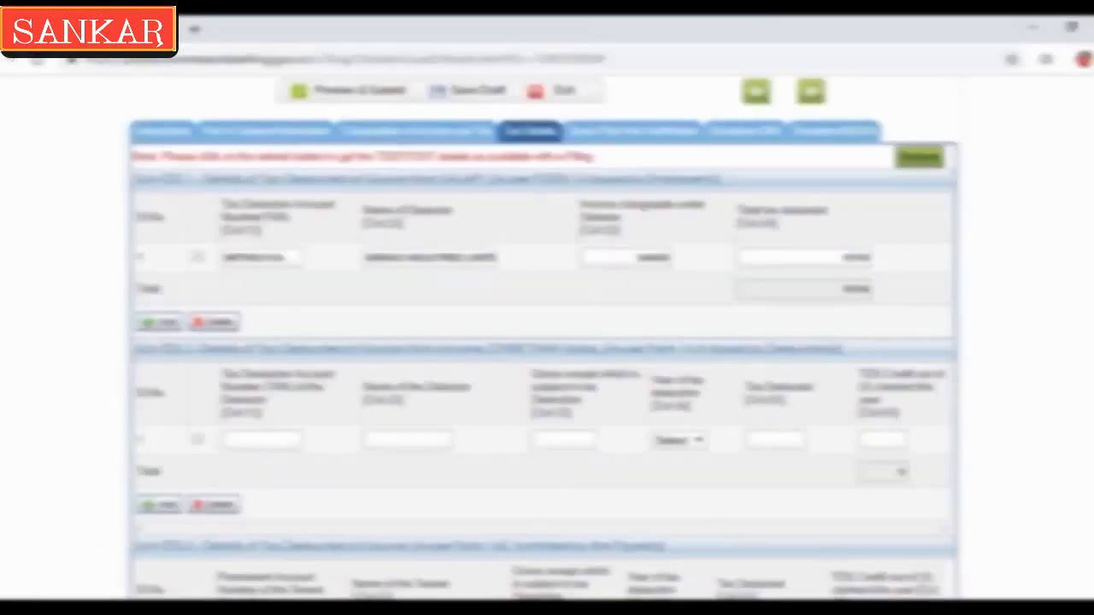
Open the Taxes Paid And Verification tab and check Total TDS Claimed of 19740
scroll(1086, 452, "down", 10)
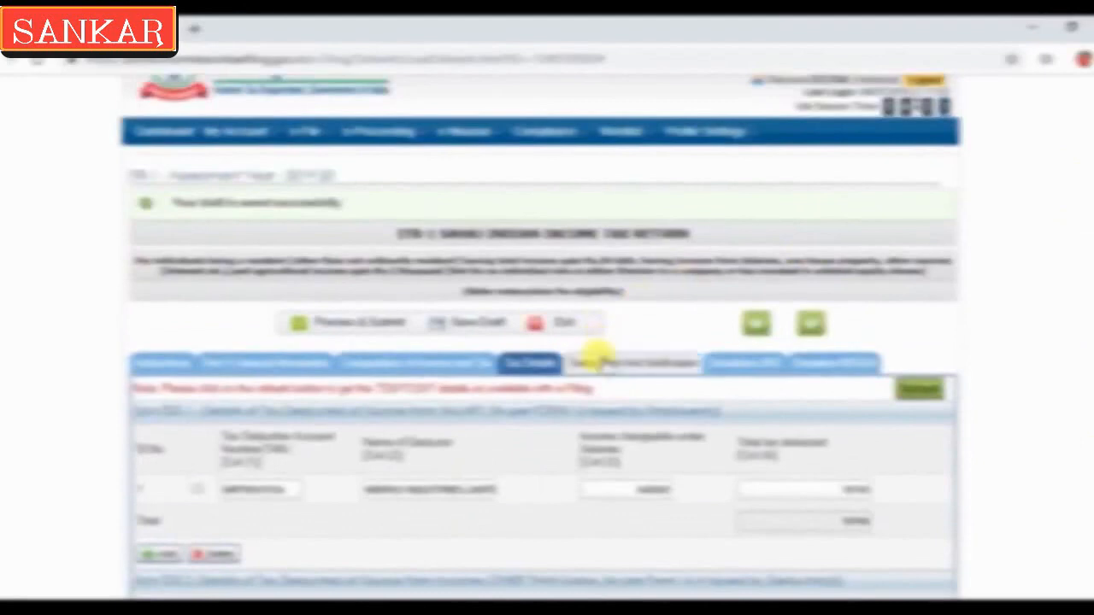
left_click(603, 359)
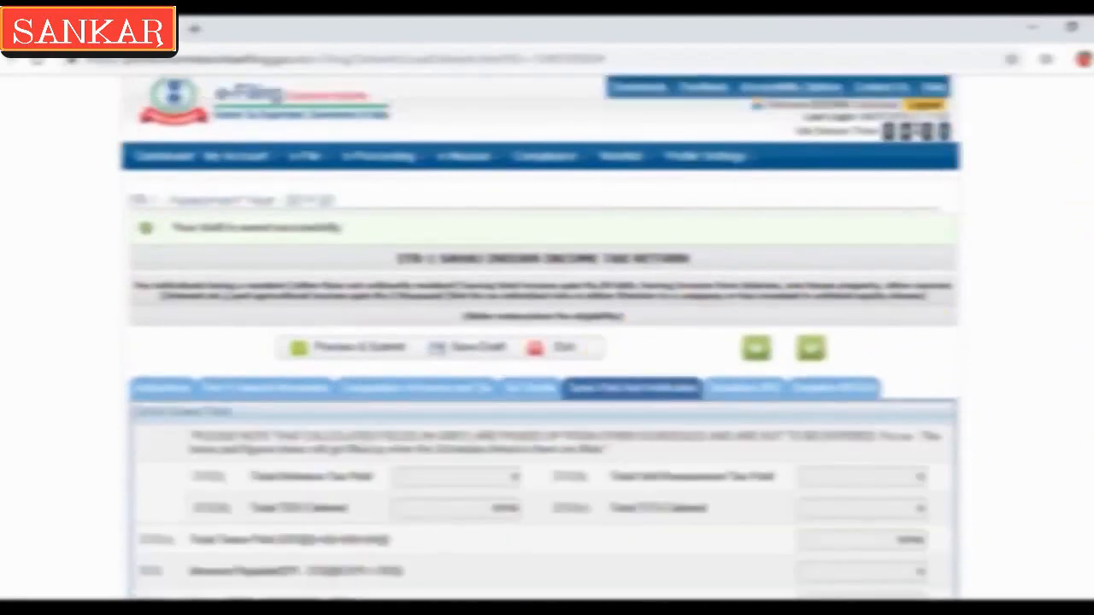
scroll(1091, 194, "down", 1)
scroll(977, 276, "down", 2)
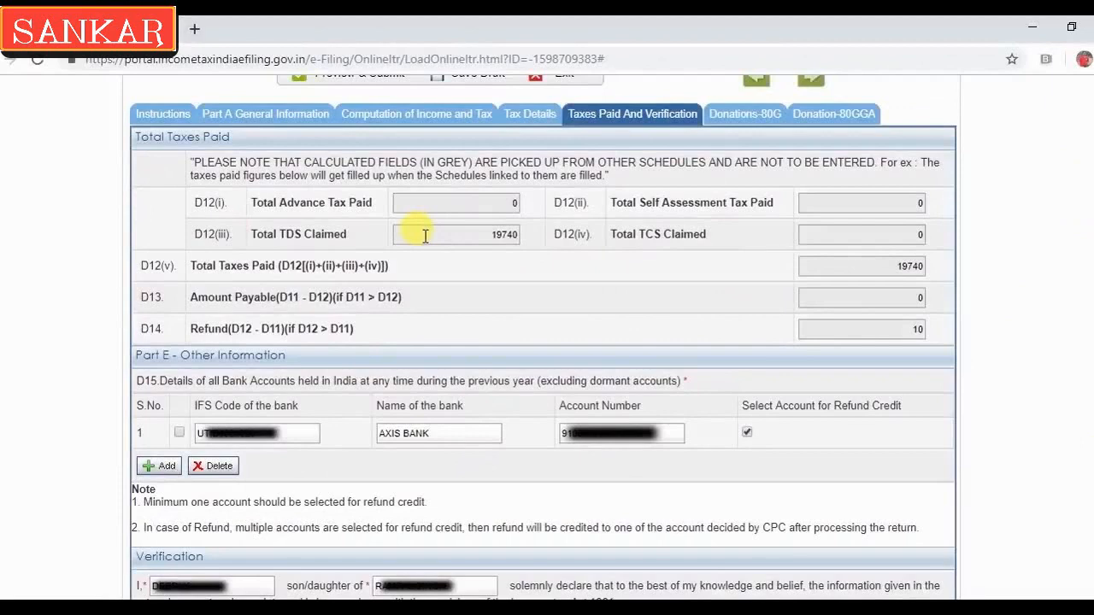
left_click(425, 236)
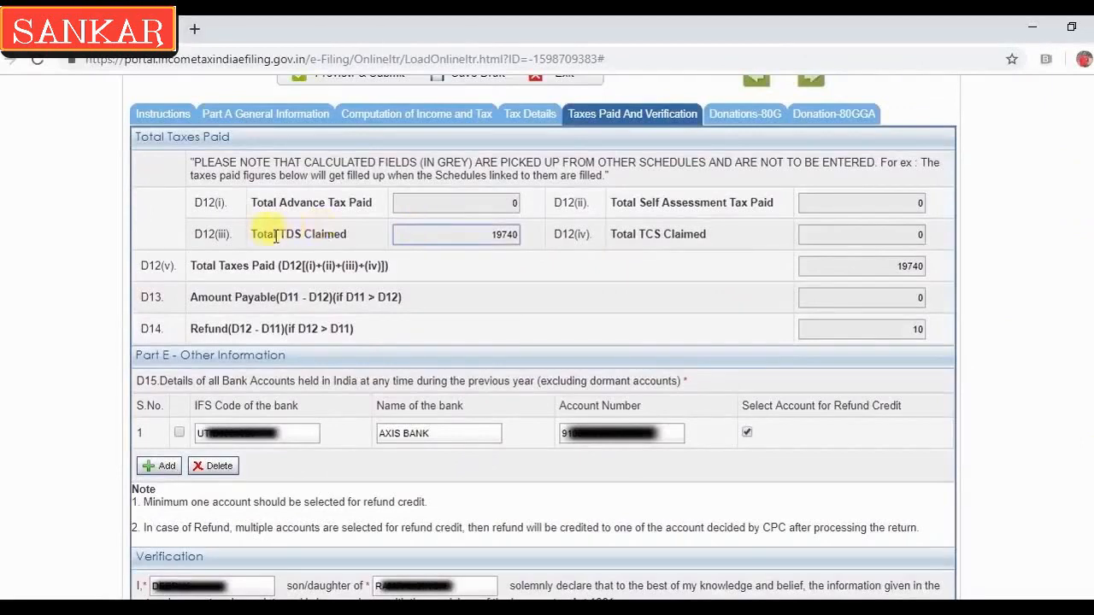
left_click_drag(454, 231, 517, 232)
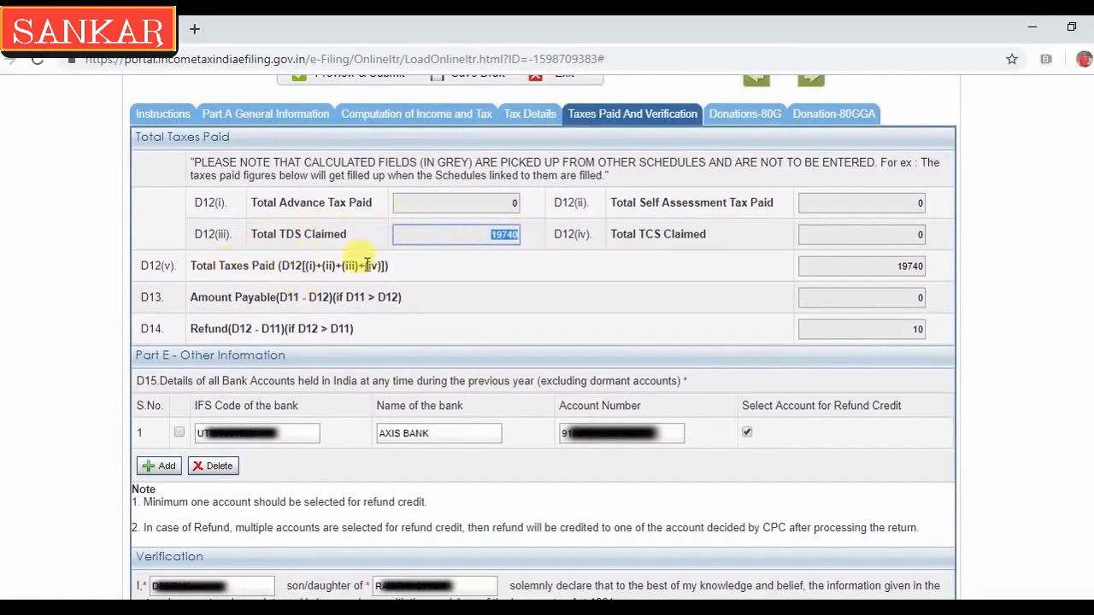
Check total taxes paid of 19740, the refund of 10, and the AXIS BANK refund account
left_click_drag(858, 272, 940, 303)
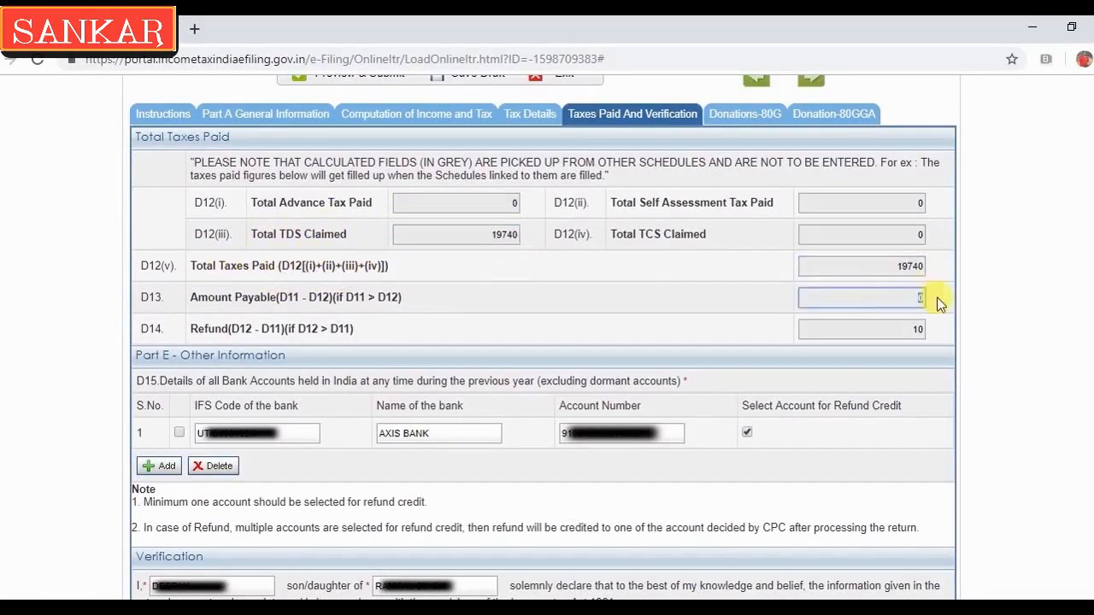
left_click_drag(857, 325, 920, 327)
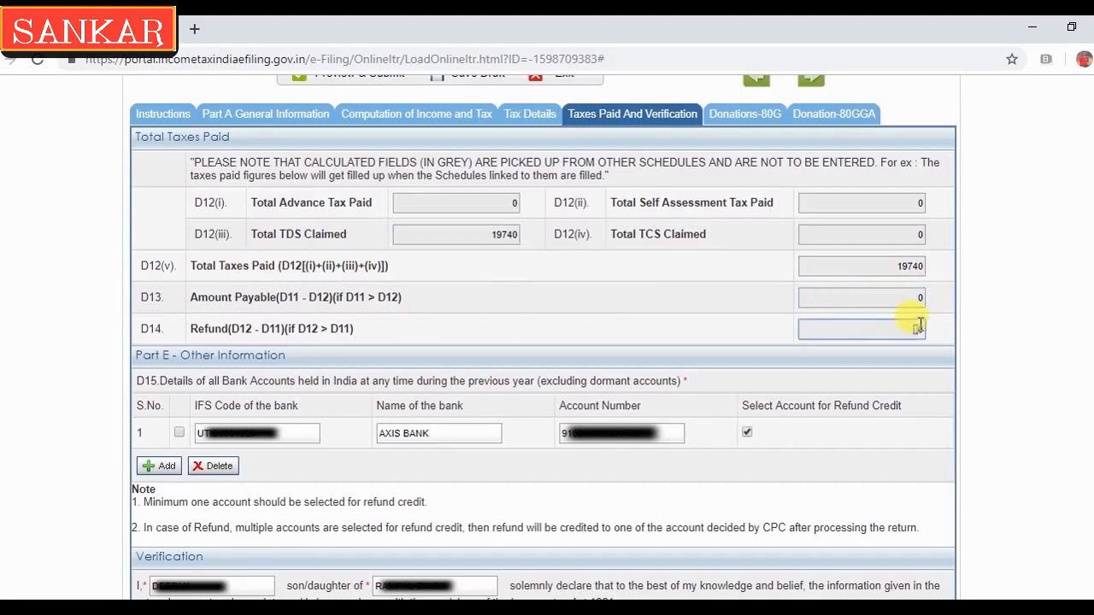
left_click(933, 337)
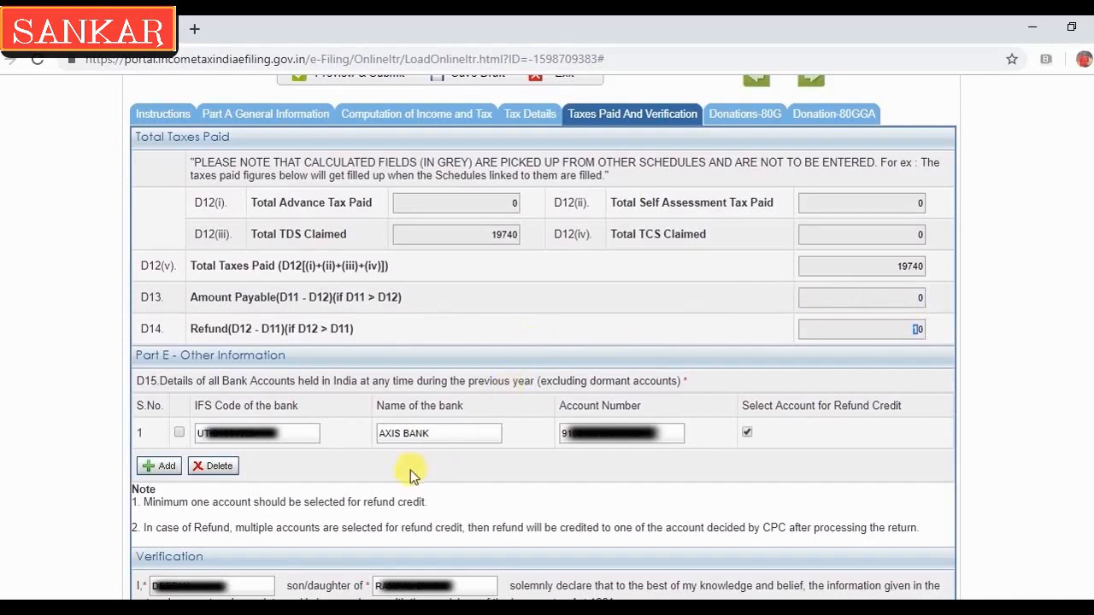
left_click(458, 436)
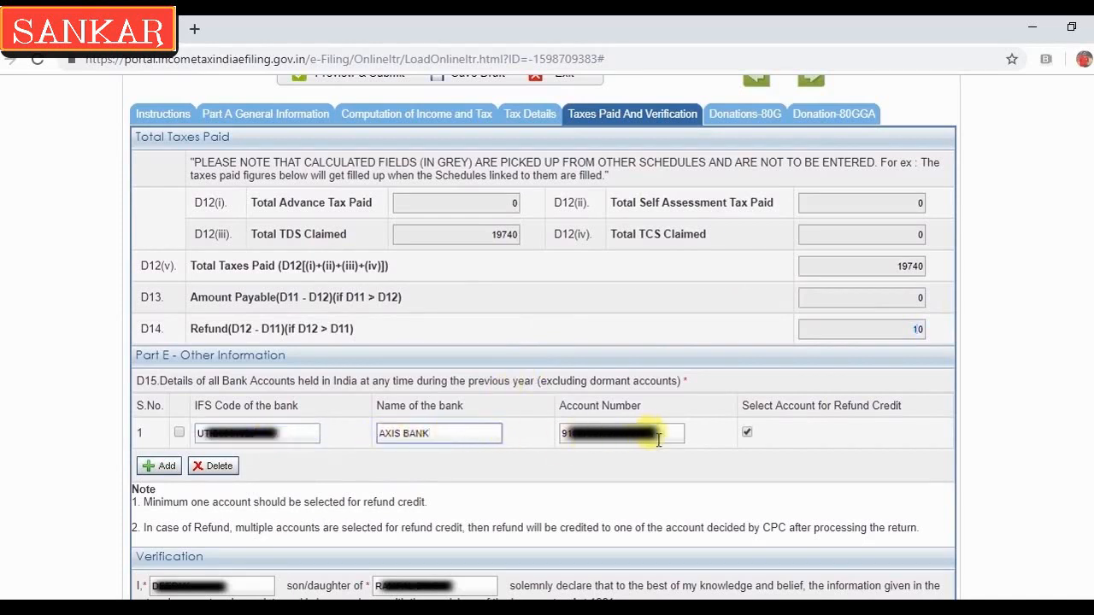
left_click(710, 459)
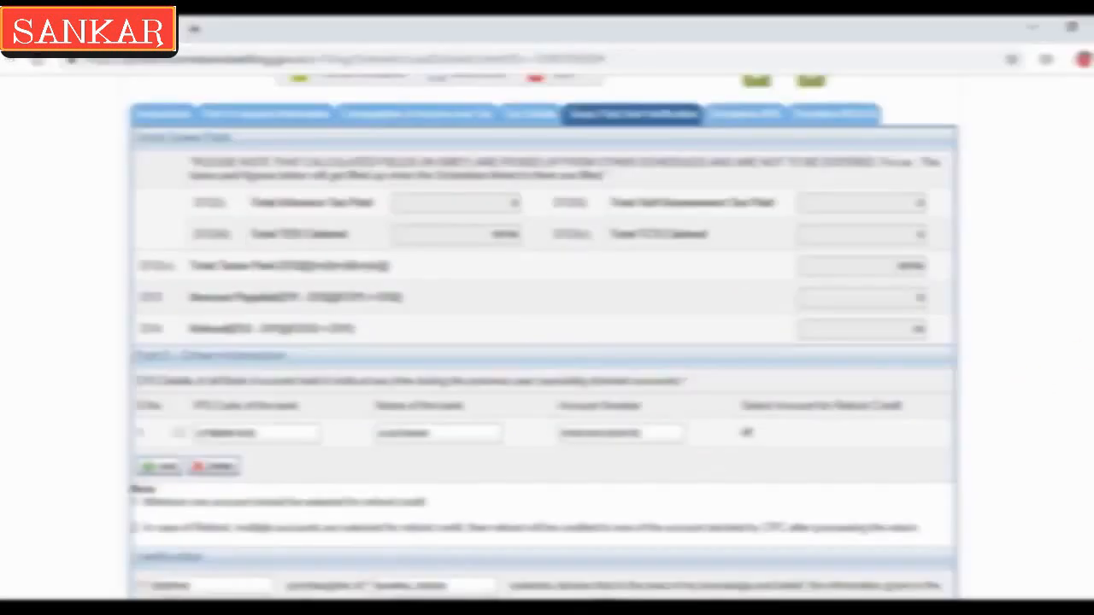
In Verification, set filing capacity to Self and place to GHAZIABAD
scroll(541, 338, "down", 3)
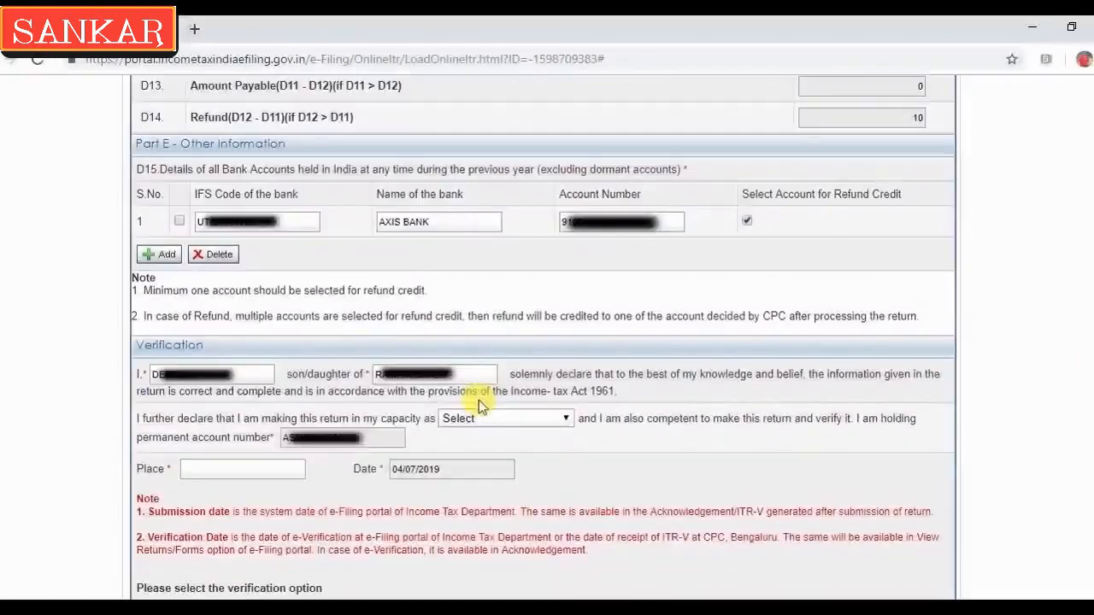
left_click(434, 373)
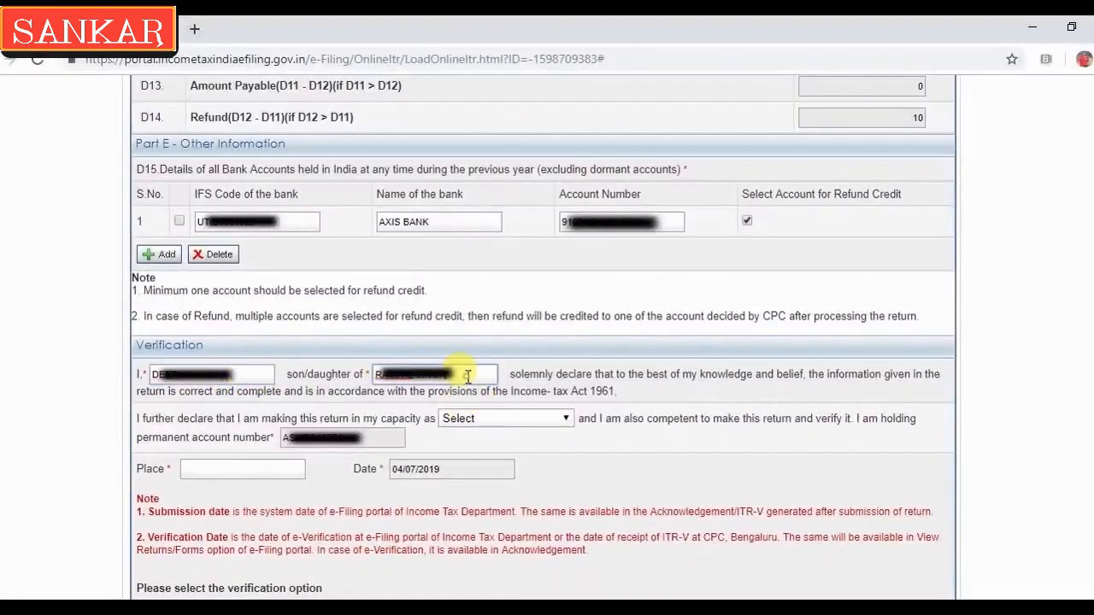
left_click(505, 419)
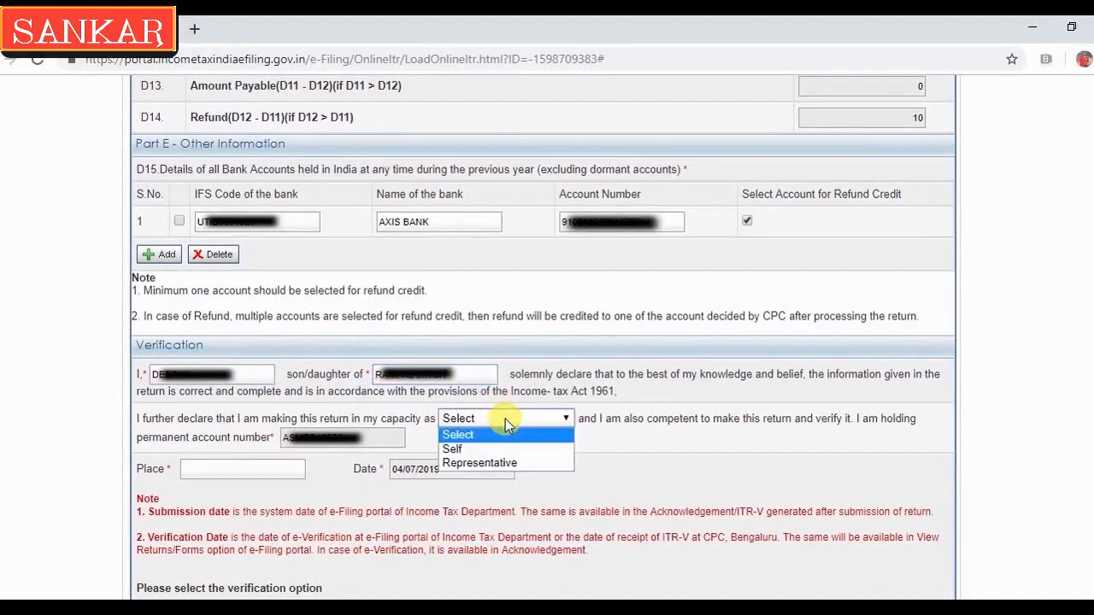
left_click(474, 452)
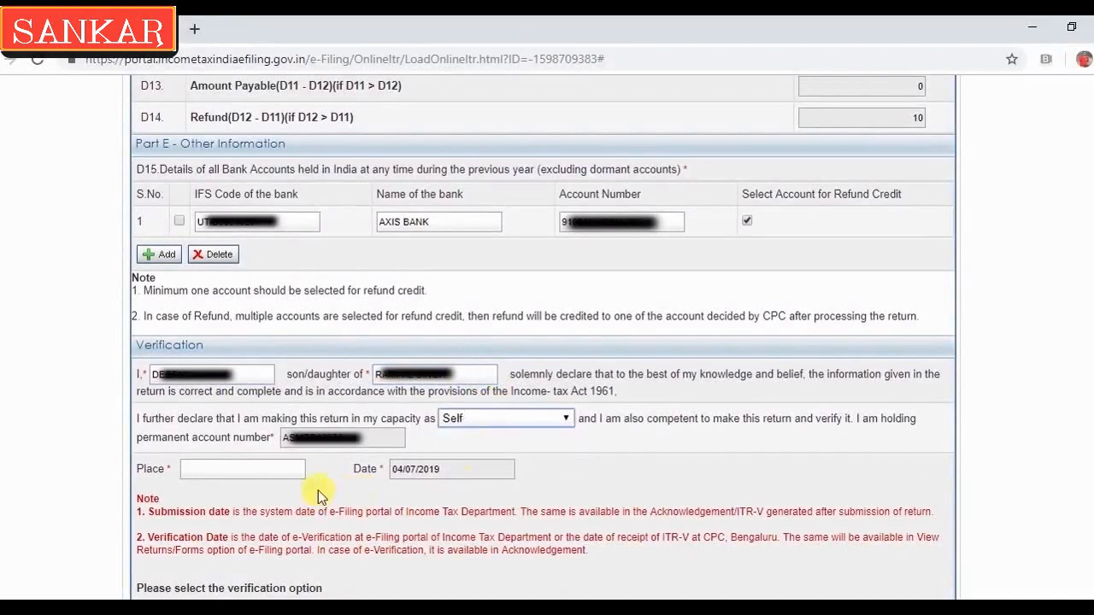
left_click(250, 467)
type("GHAZIABAD")
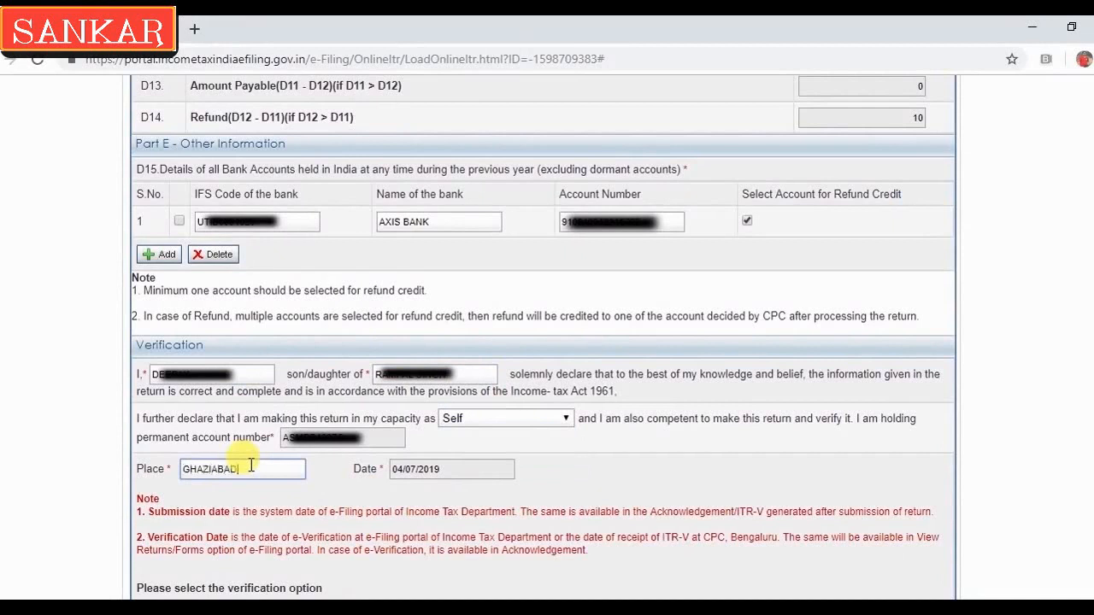
key("Tab")
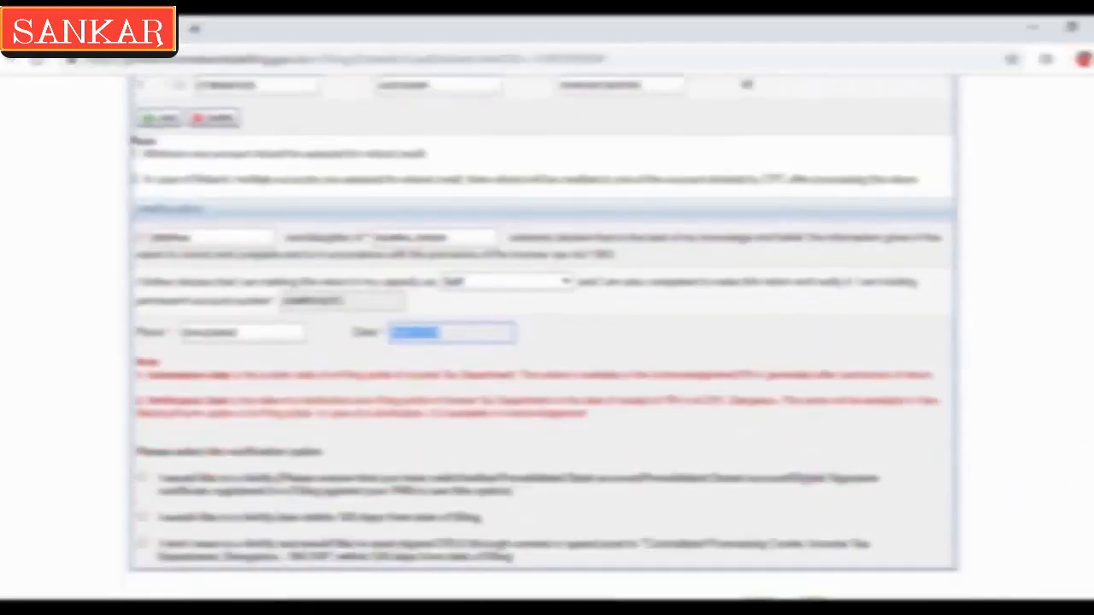
scroll(543, 338, "down", 1)
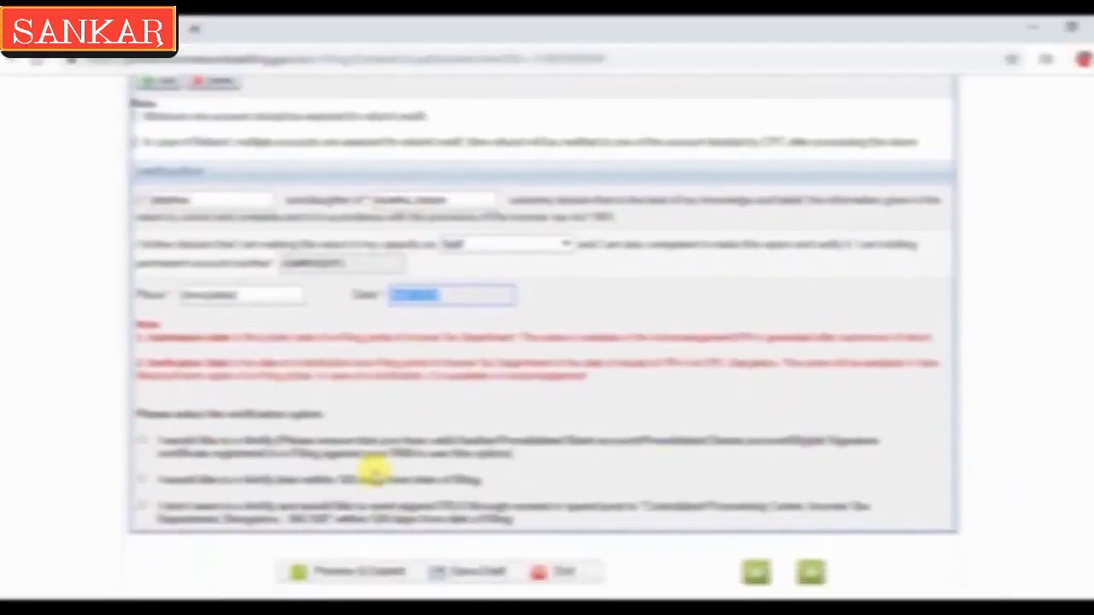
Opt to e-Verify now, save the draft, and confirm the alert to proceed to Preview & Submit
left_click(143, 443)
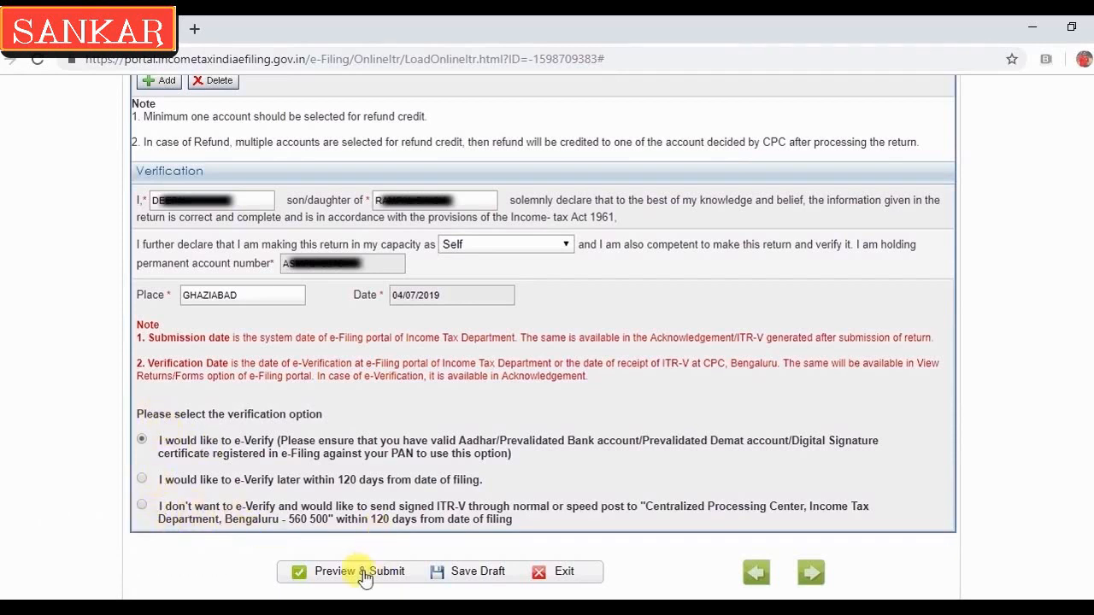
left_click(471, 575)
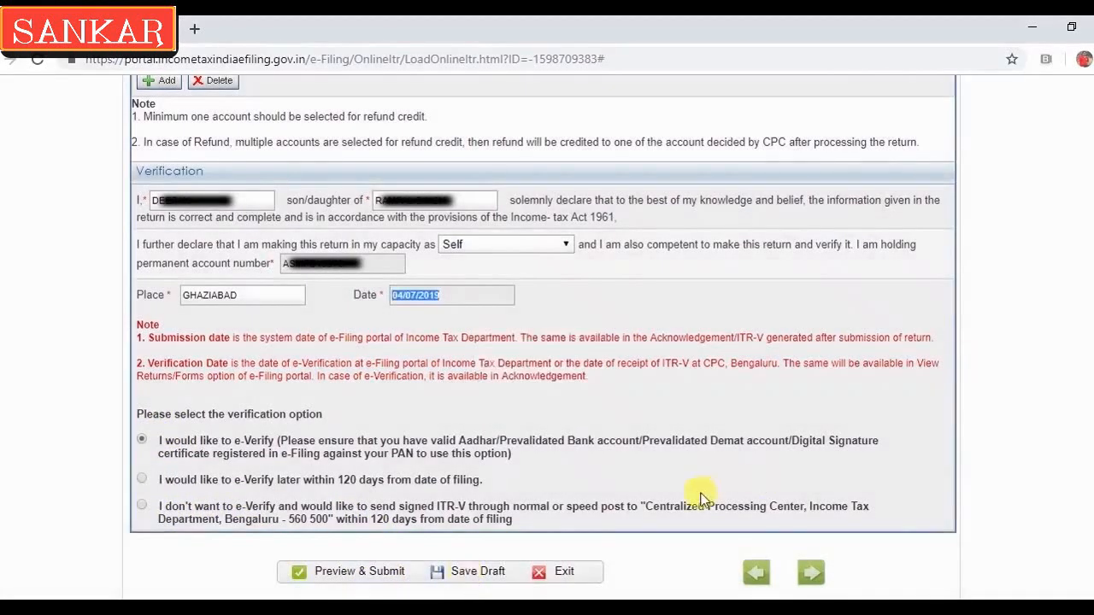
left_click(364, 578)
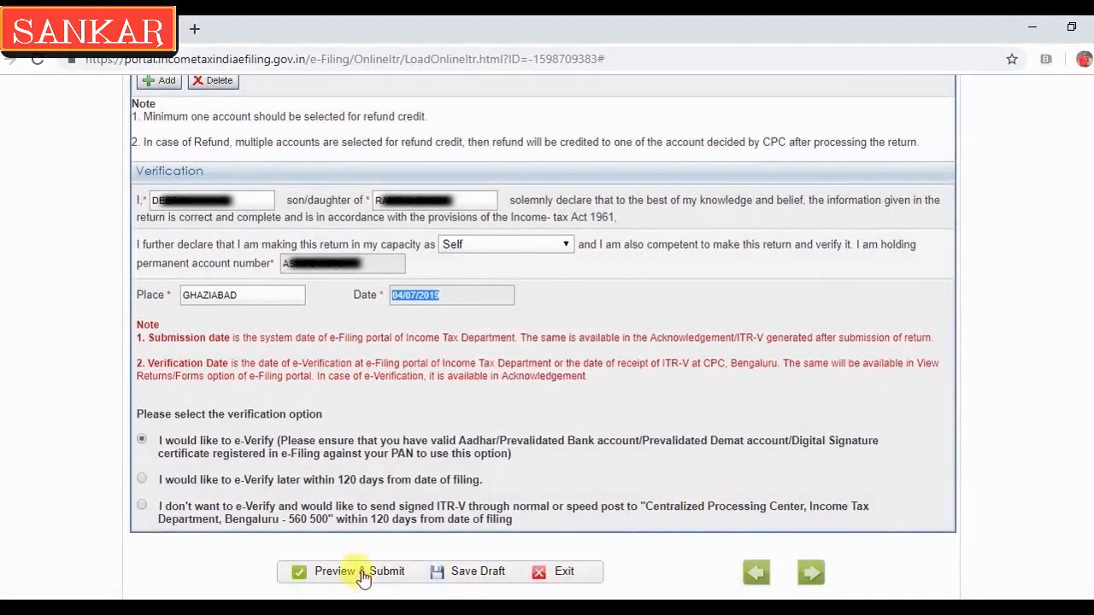
left_click(644, 196)
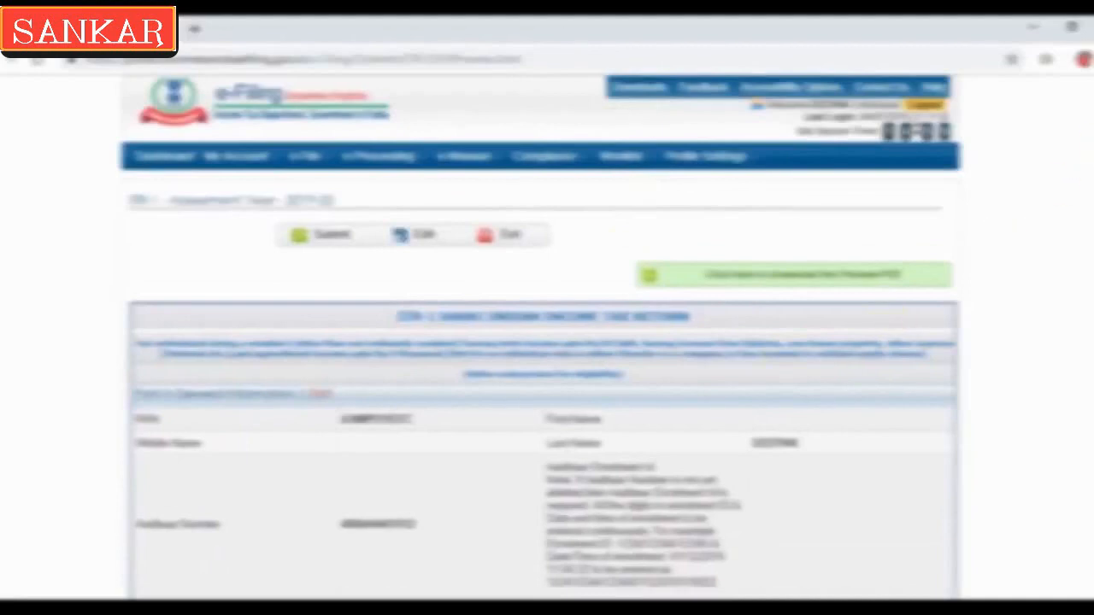
Review the ITR-1 preview down to the 80G and 80GGA schedules and submit the return
scroll(547, 337, "down", 10)
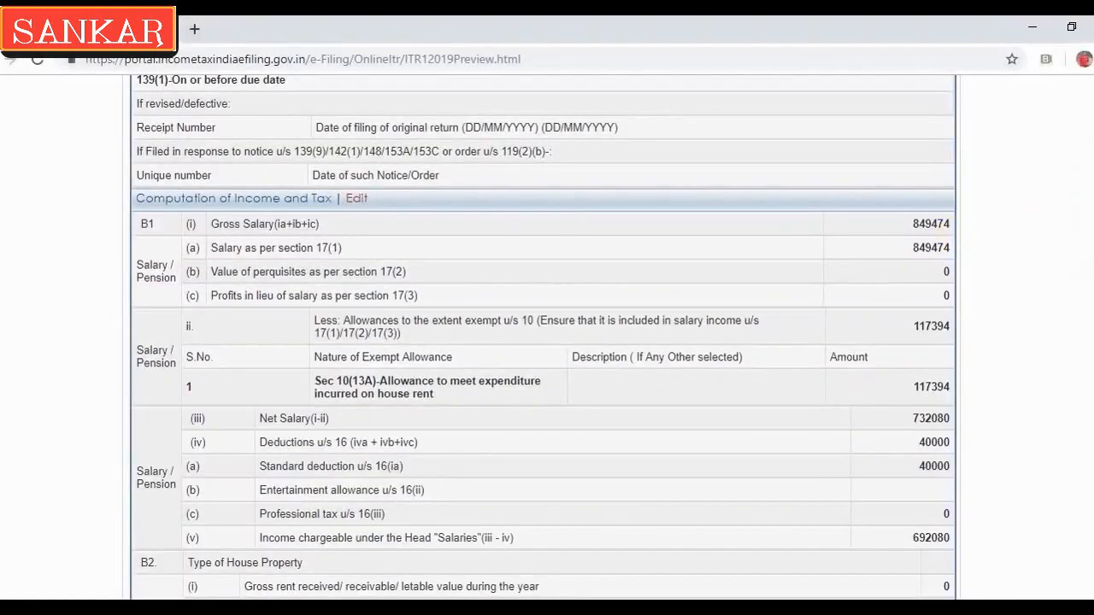
scroll(547, 336, "down", 3)
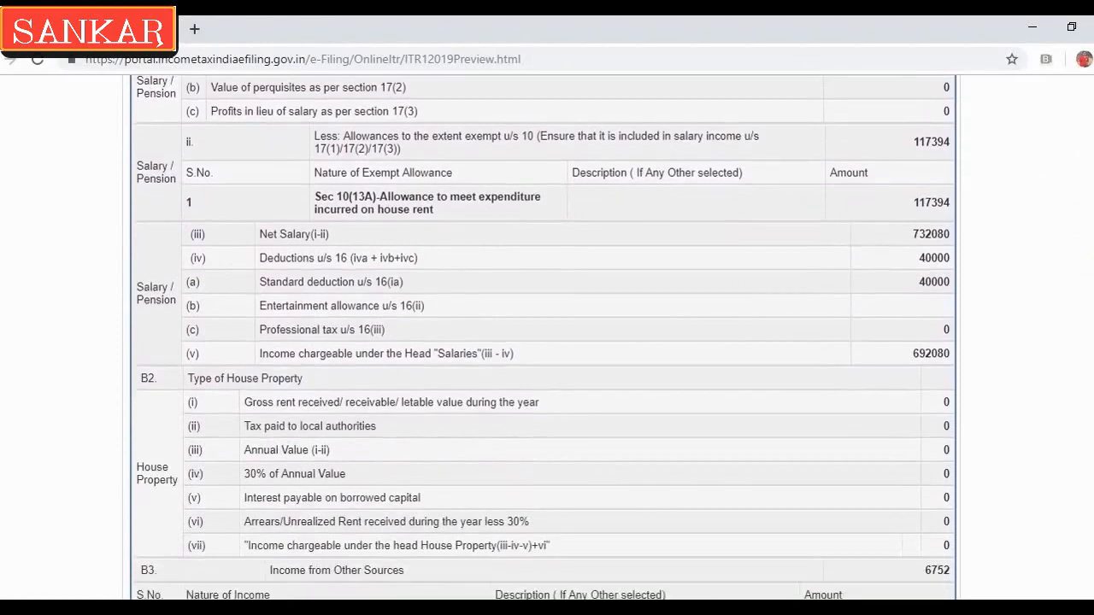
scroll(547, 337, "down", 2)
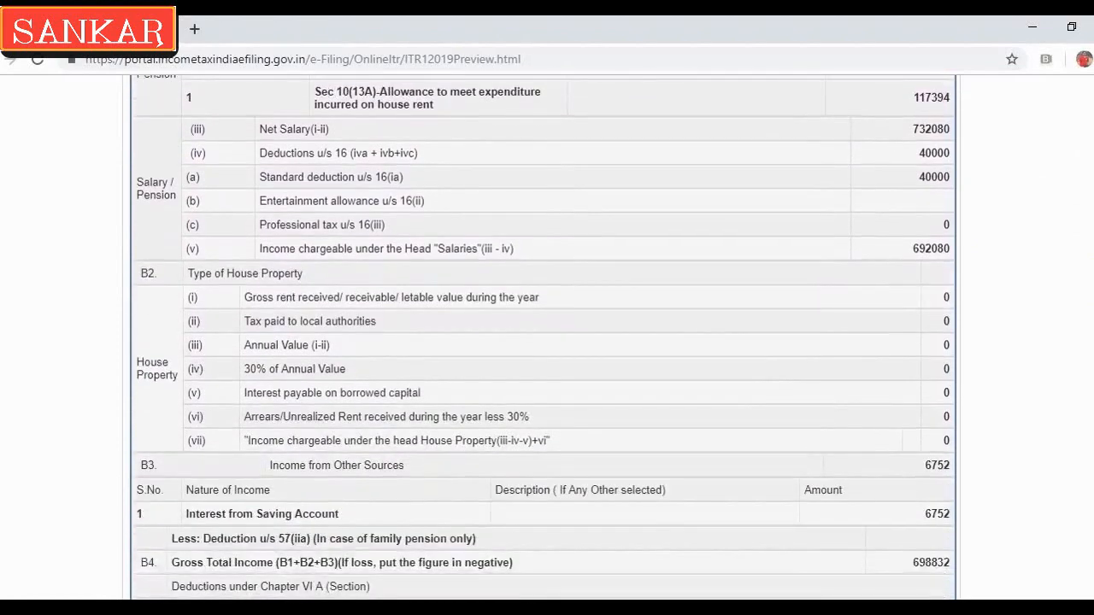
scroll(544, 337, "down", 4)
scroll(544, 338, "down", 15)
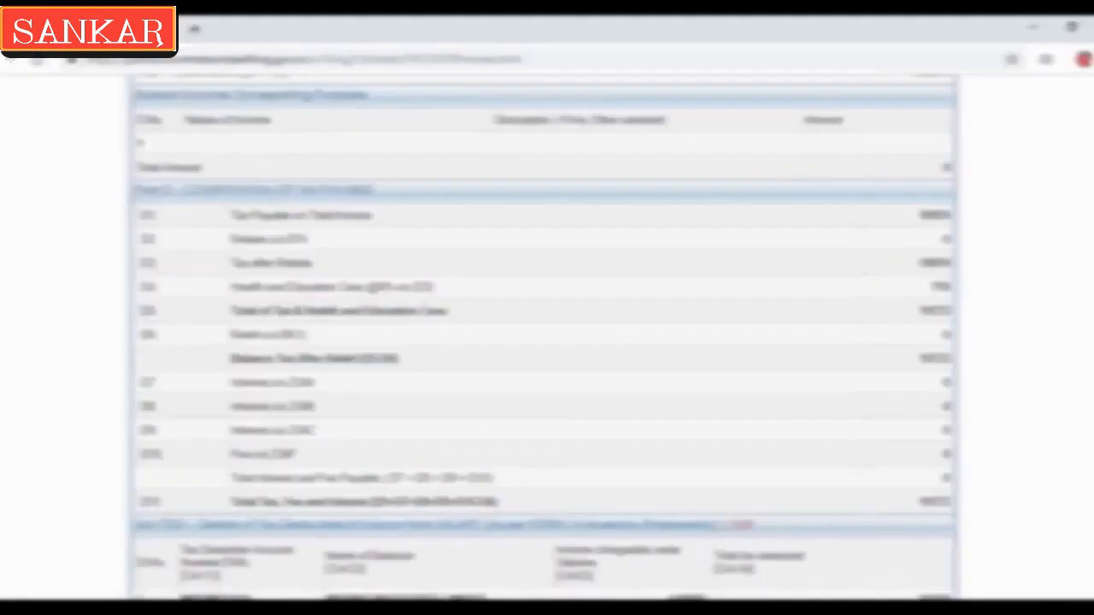
scroll(949, 506, "down", 3)
scroll(544, 342, "down", 5)
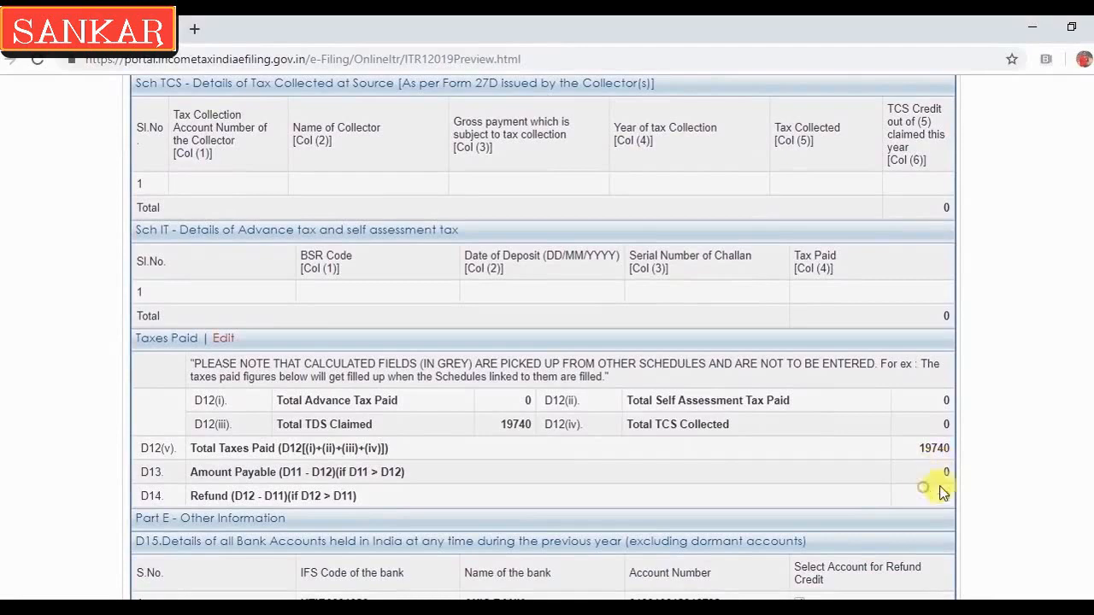
scroll(544, 341, "down", 5)
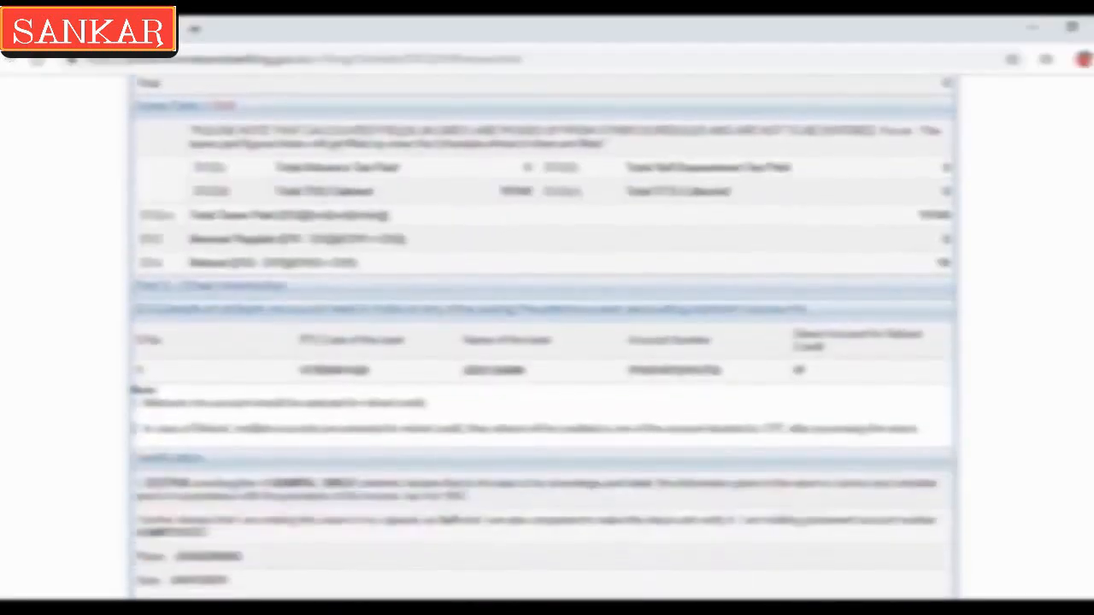
scroll(544, 341, "down", 12)
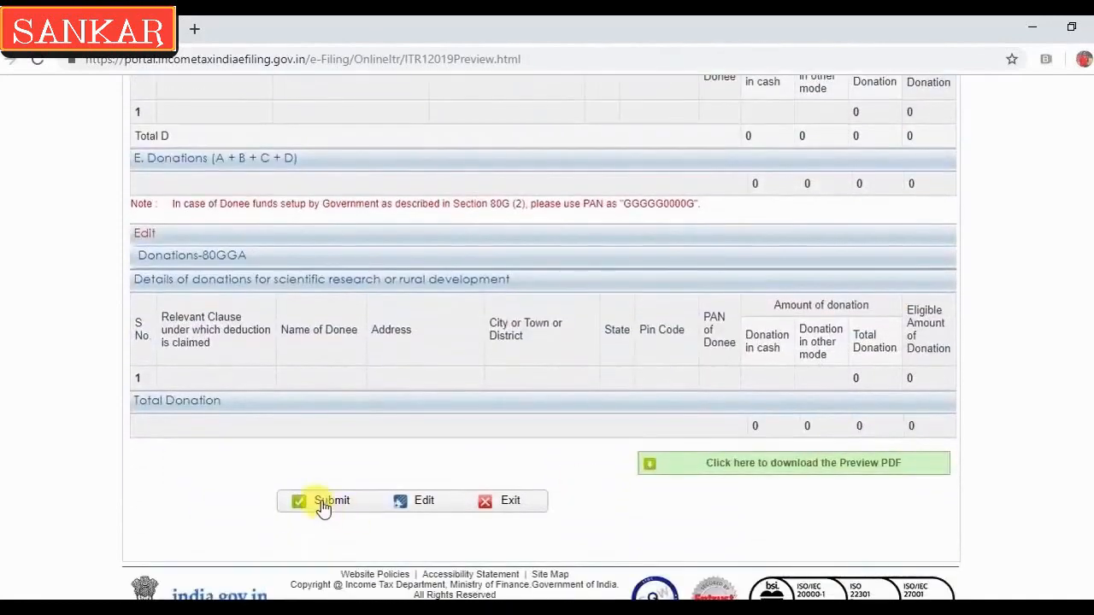
left_click(323, 504)
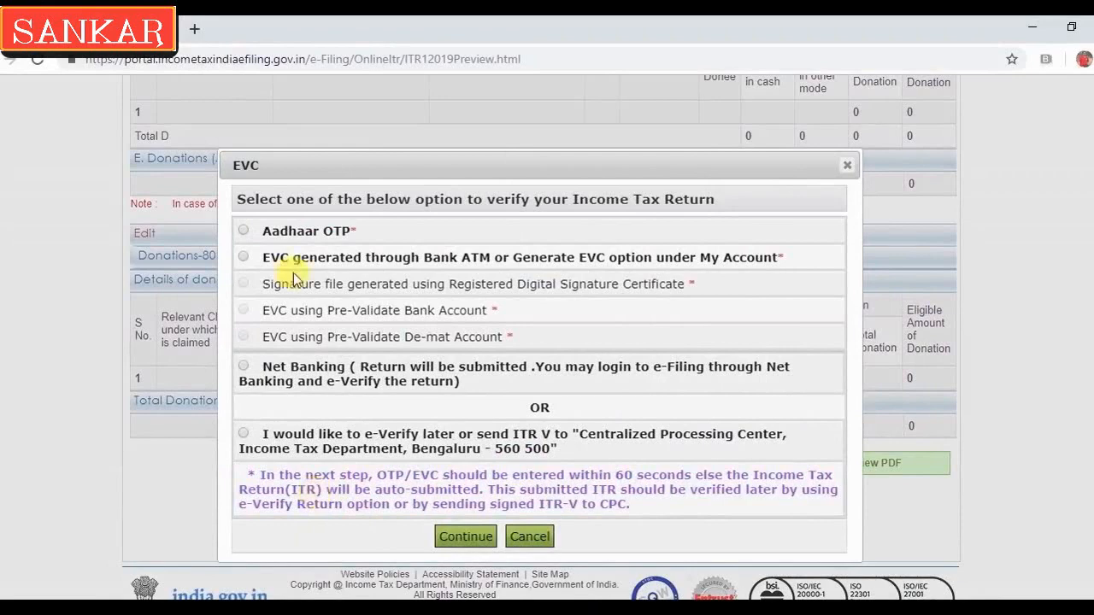
Choose Aadhaar OTP in the EVC dialog, then go to View e-Filed Returns/Forms
left_click(244, 232)
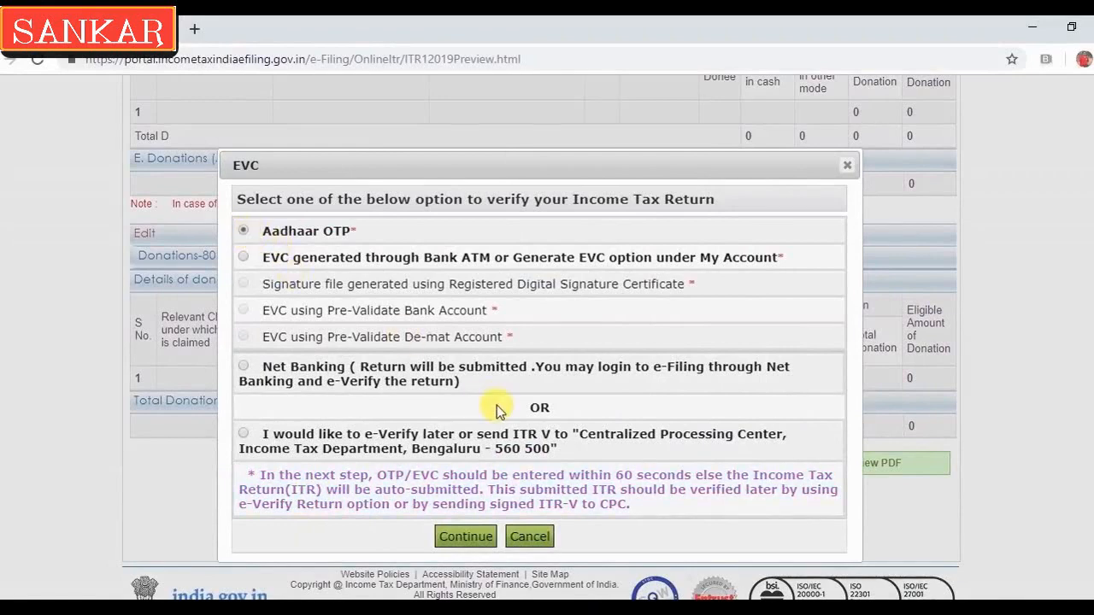
left_click(466, 537)
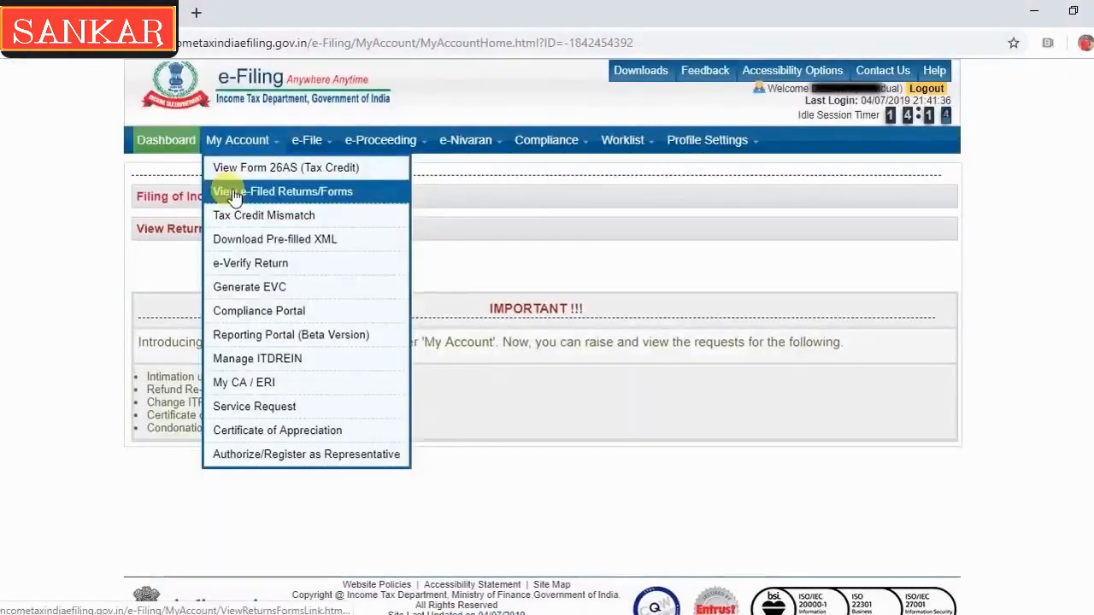
left_click(237, 117)
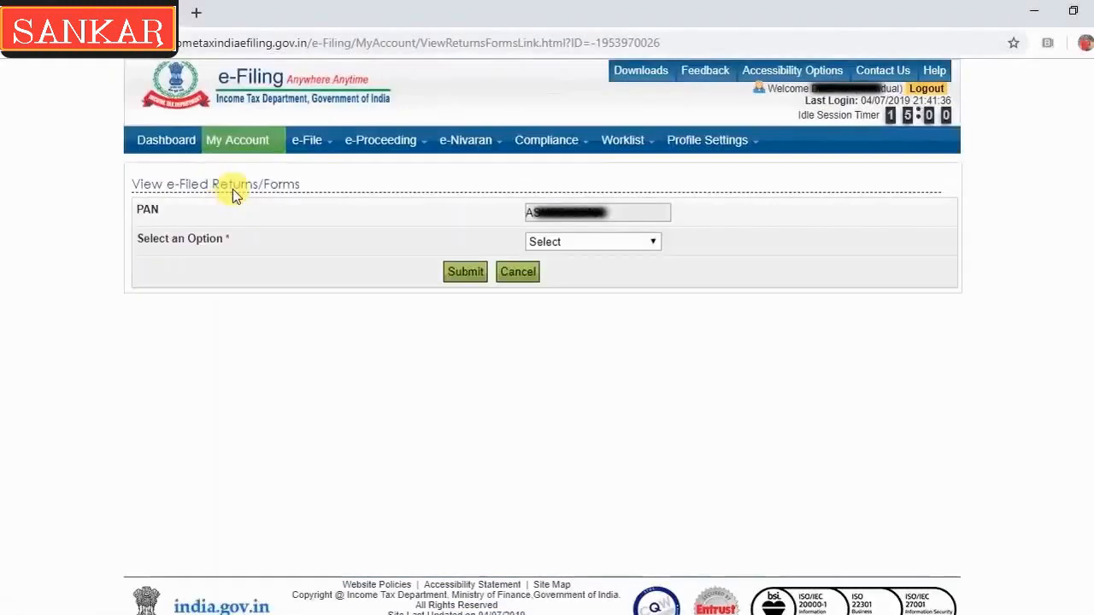
Select IncomeTax Returns in the Select an Option list and submit it
left_click(612, 244)
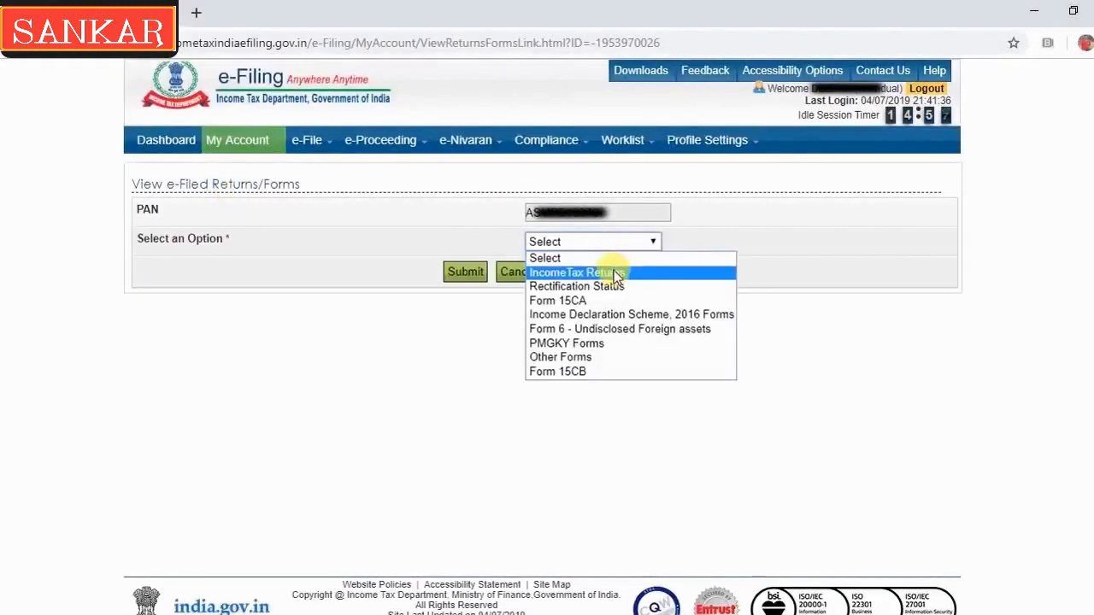
left_click(613, 271)
left_click(464, 272)
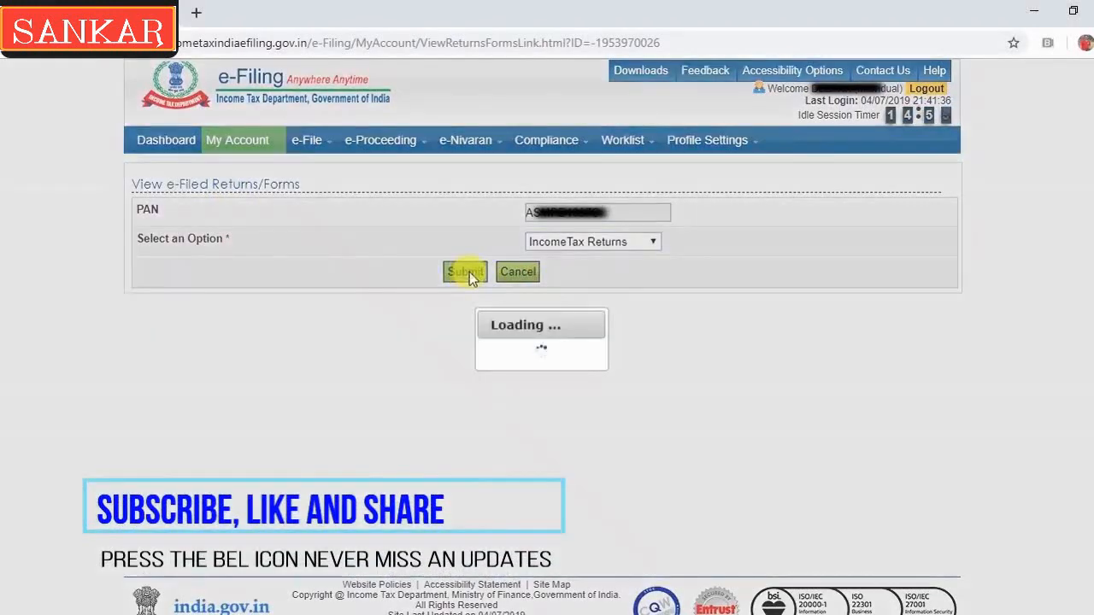